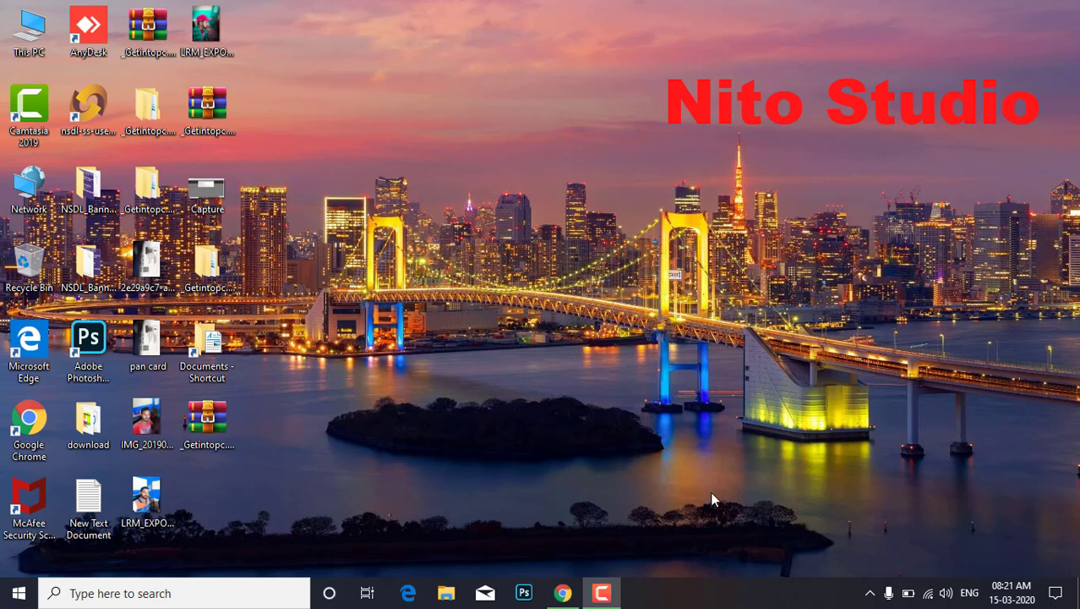
# Step: Bring up Chrome and search Google for 'getintopc' from the address-bar suggestion
pyautogui.click(562, 594)
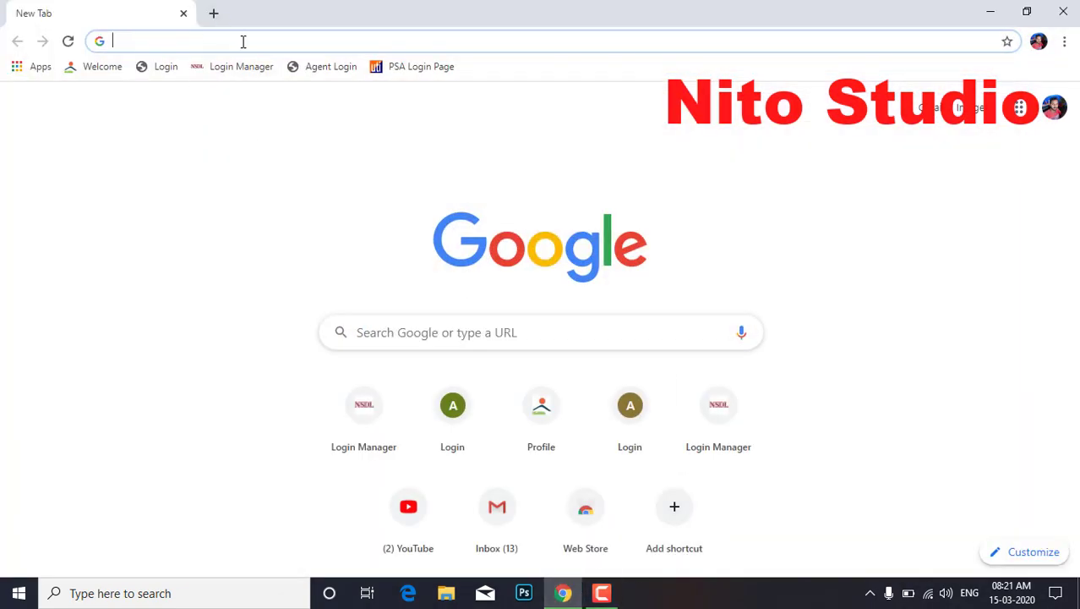
pyautogui.write('get')
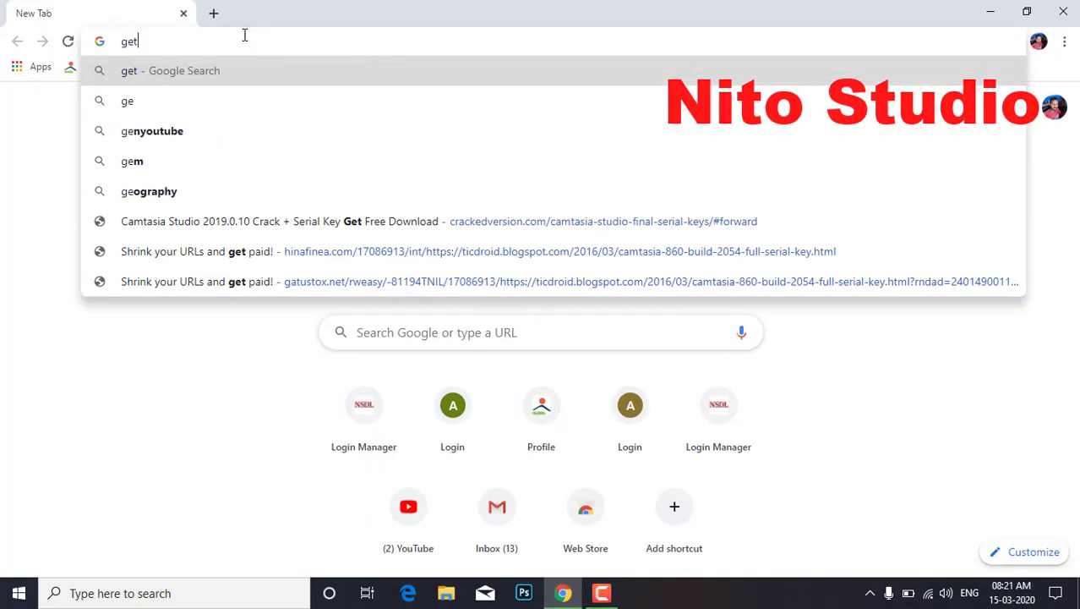
pyautogui.write('in')
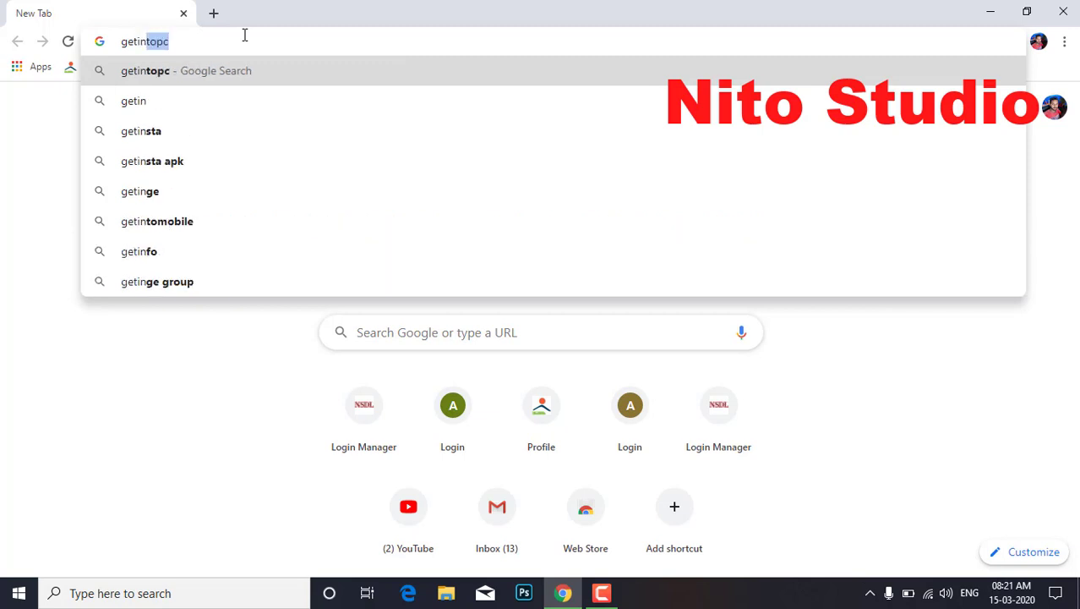
pyautogui.click(240, 70)
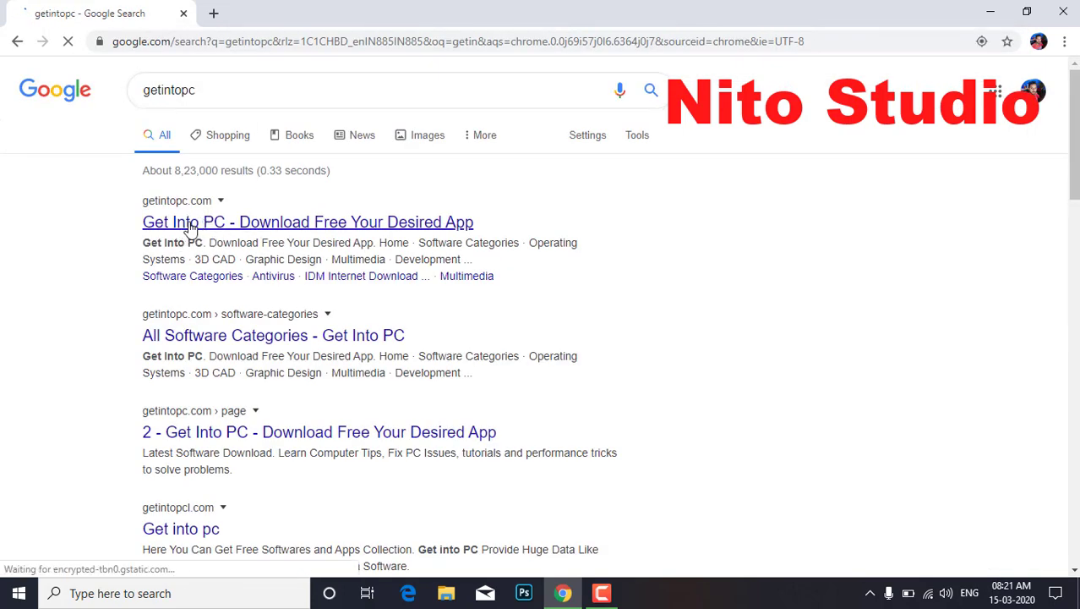
# Step: Open the getintopc.com result and search the site for 'photoshop cc'
pyautogui.click(218, 222)
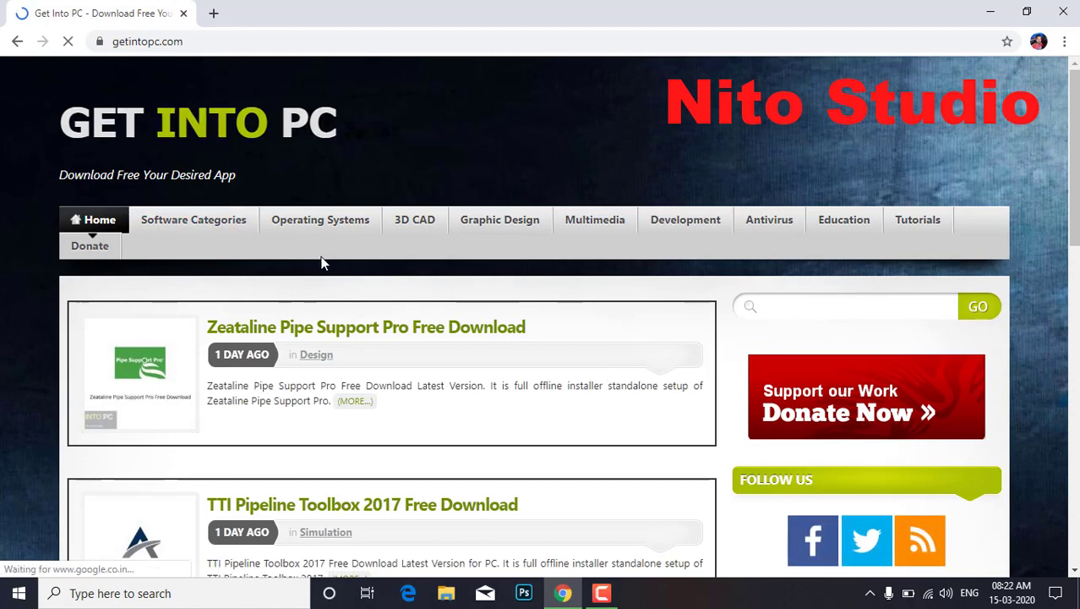
pyautogui.scroll(-5, 347, 275)
pyautogui.scroll(5, 355, 270)
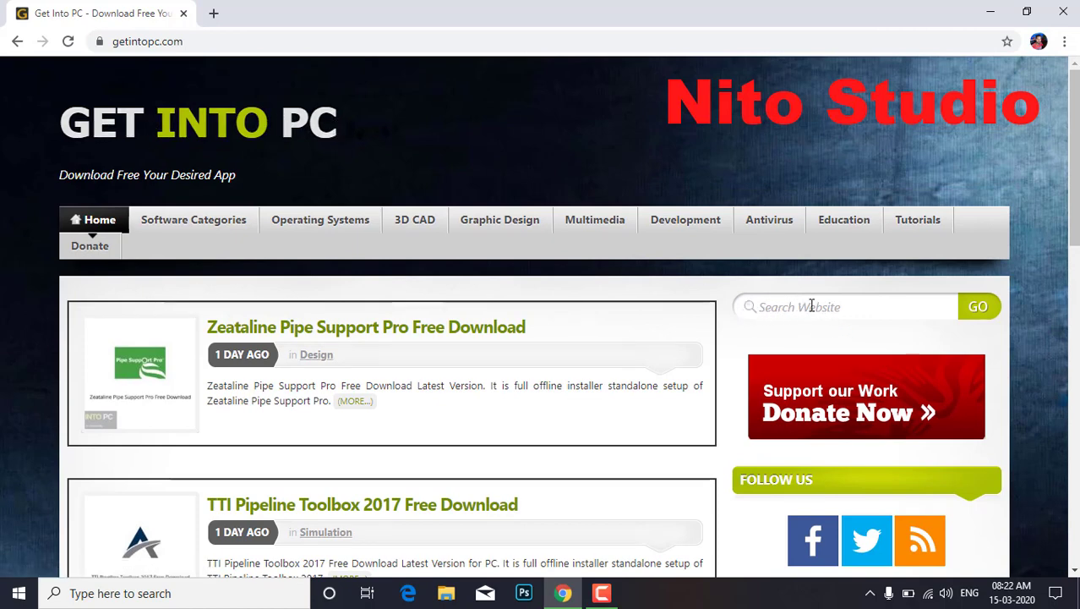
pyautogui.click(809, 305)
pyautogui.write('photoshop cc')
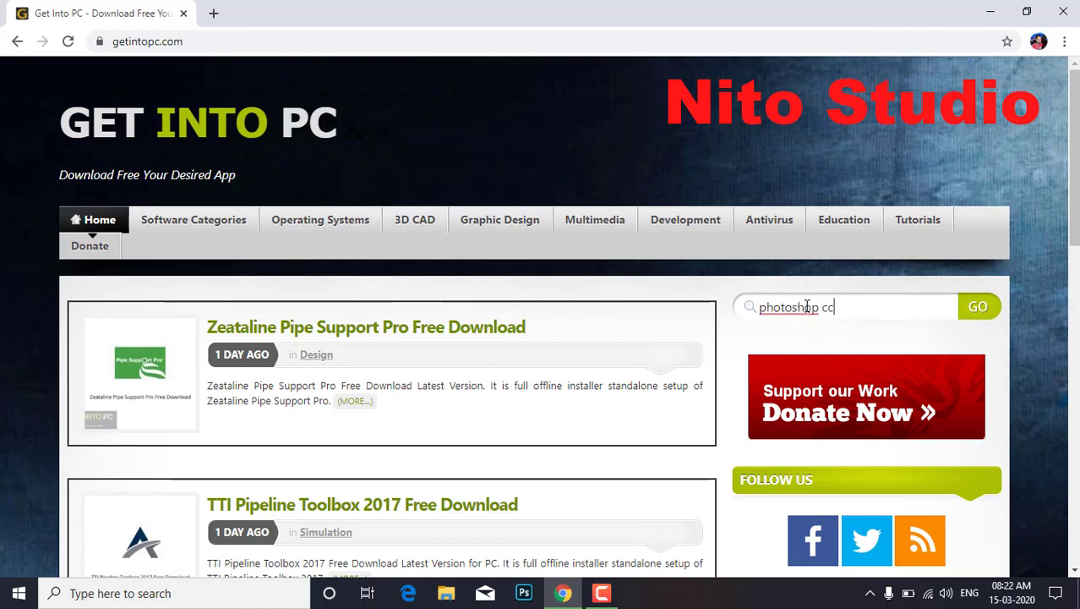
pyautogui.click(979, 322)
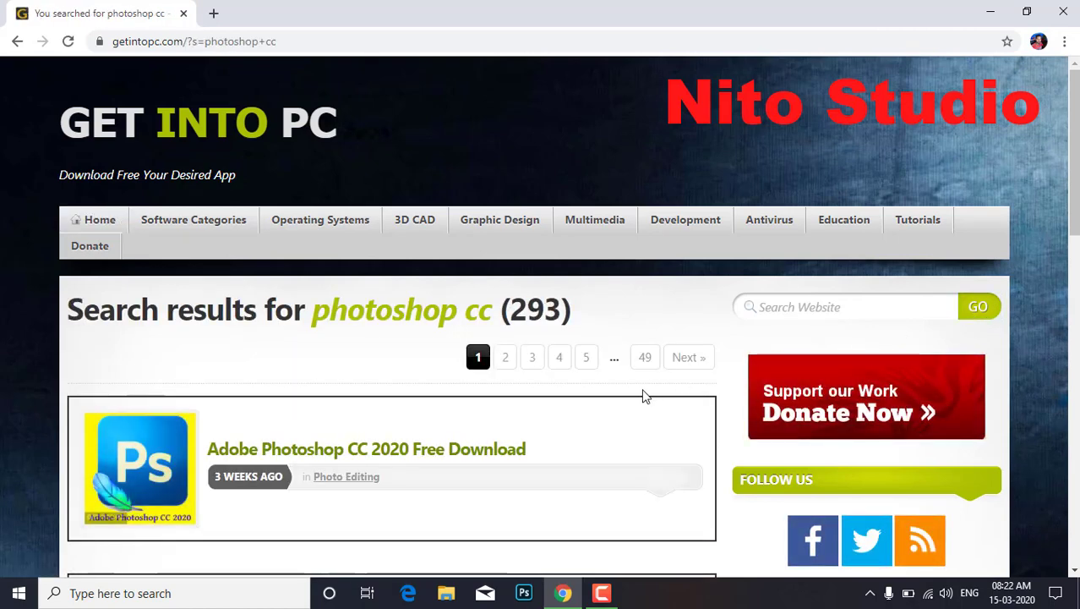
pyautogui.scroll(-3, 566, 448)
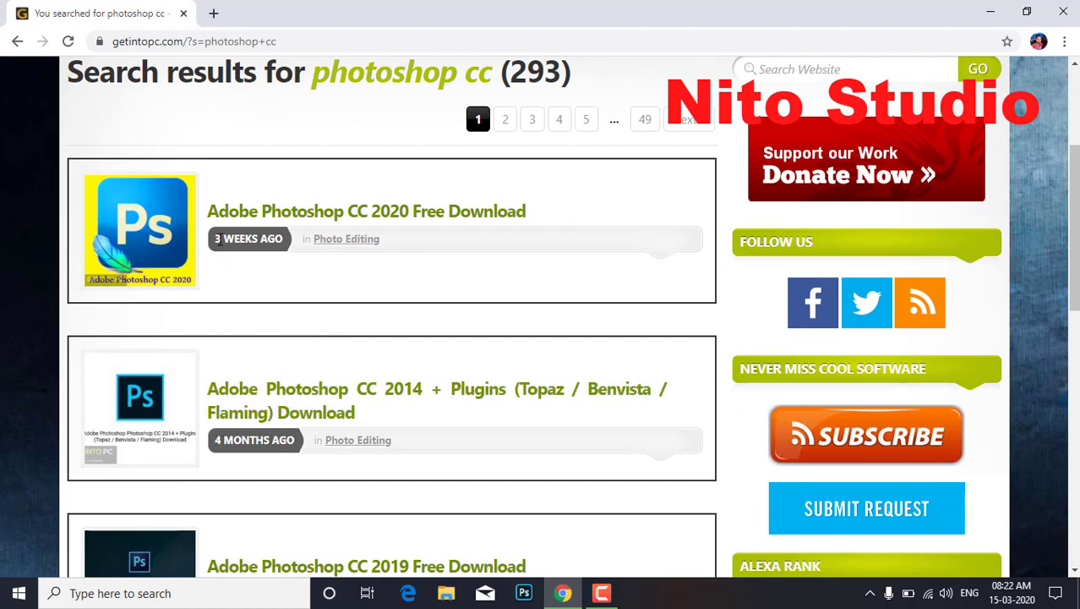
# Step: Open the Adobe Photoshop CC 2020 Free Download post and read its overview
pyautogui.click(350, 218)
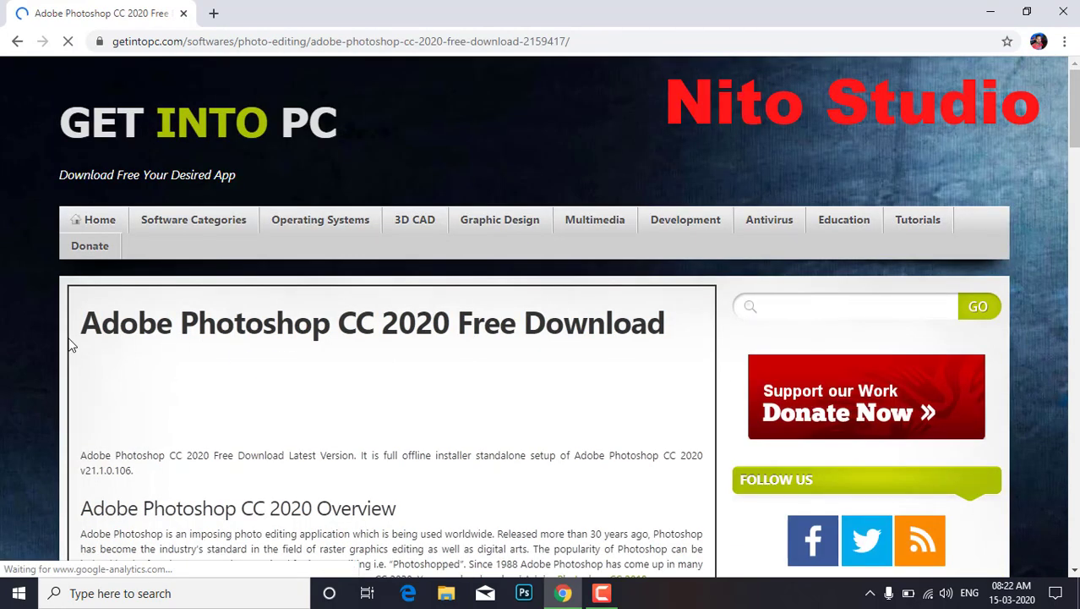
pyautogui.scroll(-1, 161, 340)
pyautogui.scroll(-2, 169, 342)
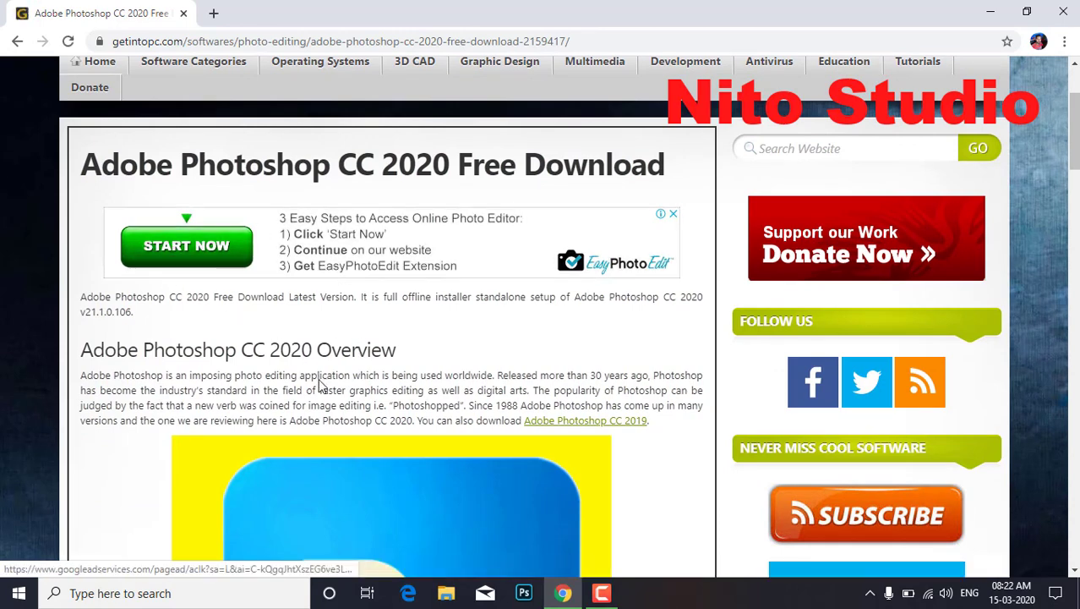
pyautogui.scroll(-2, 318, 378)
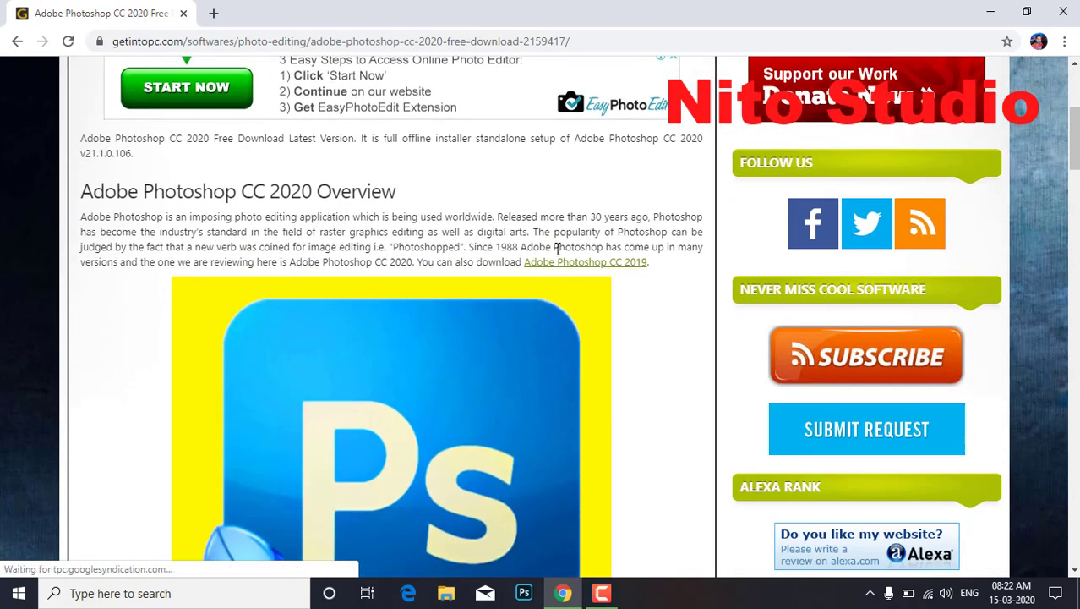
pyautogui.moveTo(470, 246); pyautogui.dragTo(545, 246)
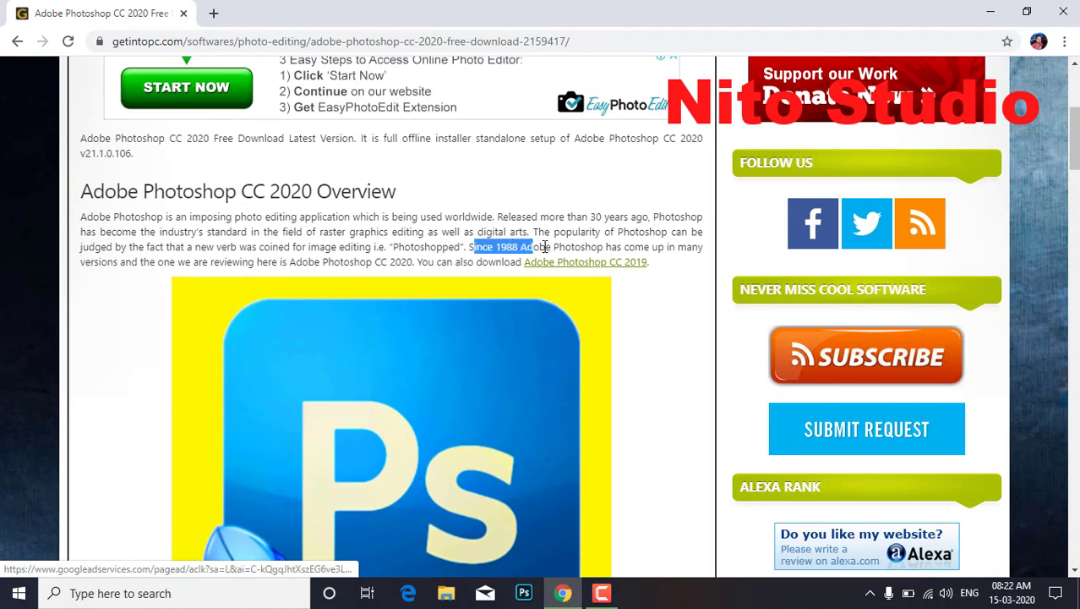
pyautogui.click(545, 247)
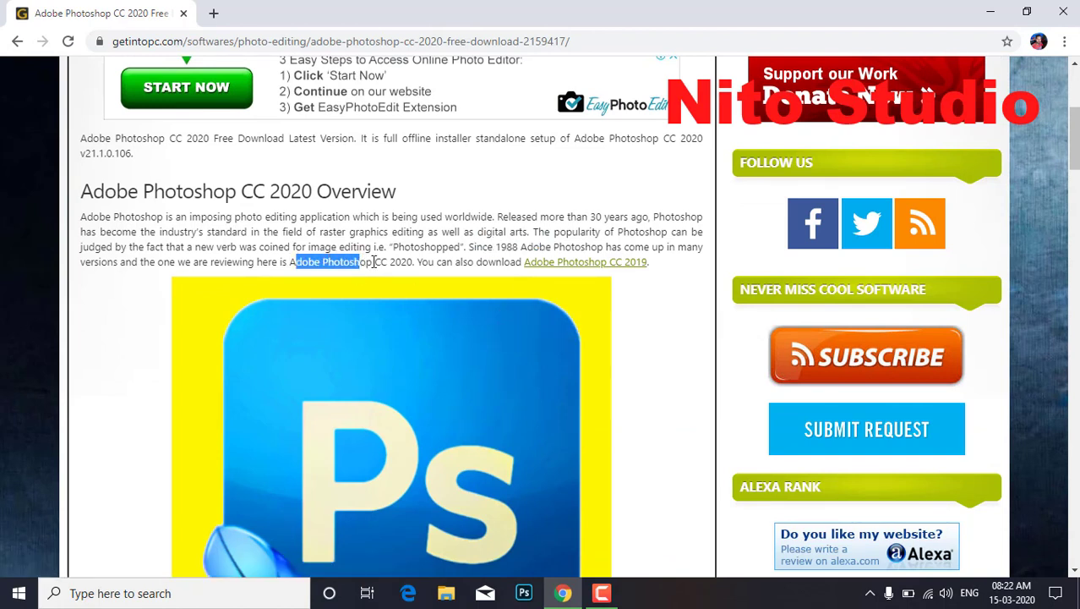
pyautogui.moveTo(319, 259); pyautogui.dragTo(413, 267)
pyautogui.click(417, 262)
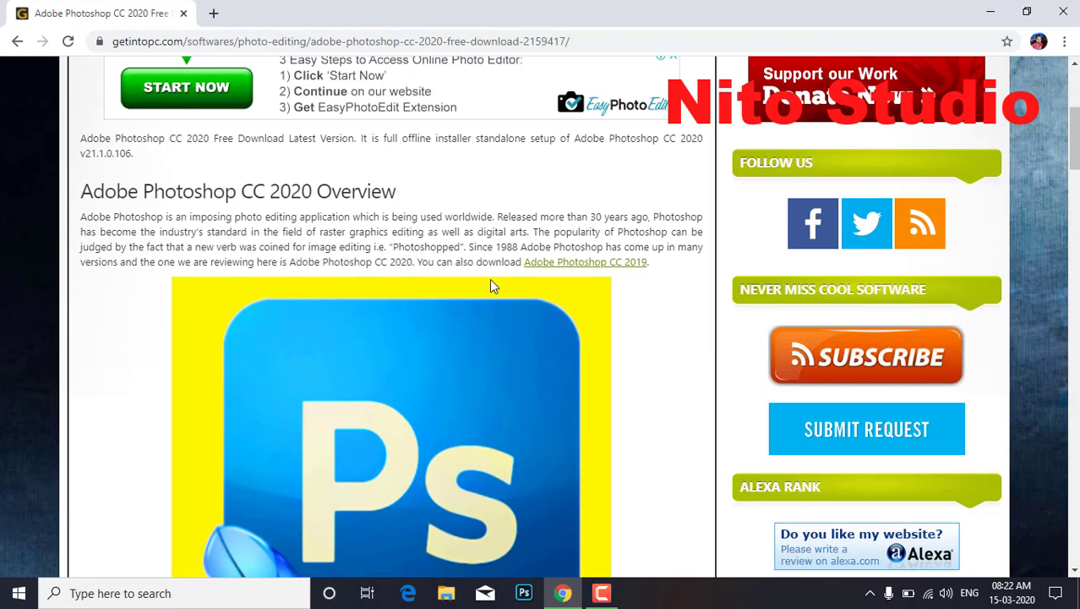
# Step: Scroll past the system requirements to the Download 64 Bit v21.1.0.106 link
pyautogui.scroll(-4, 443, 326)
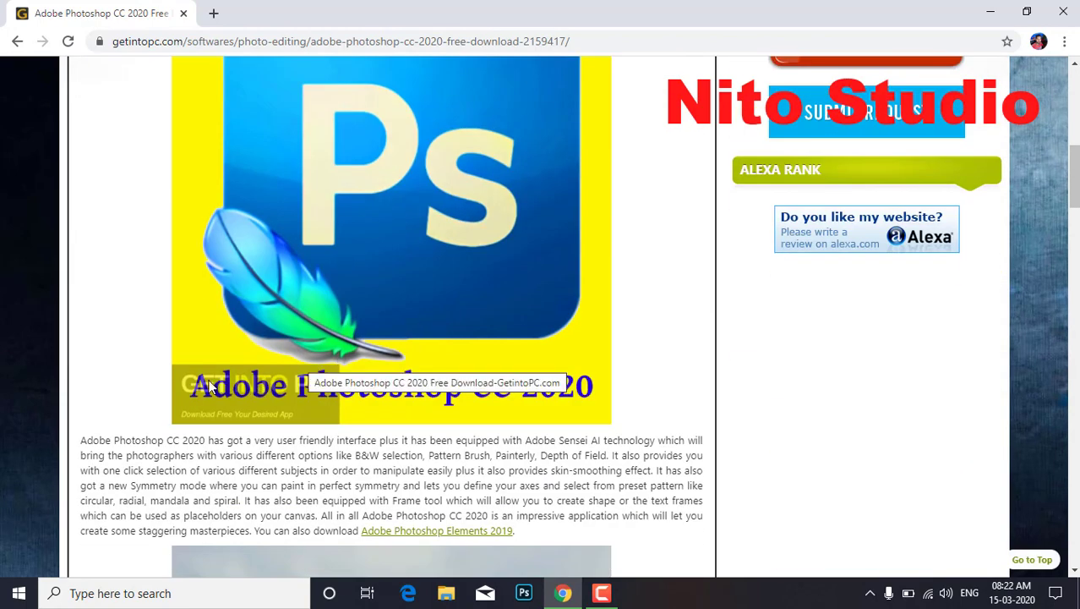
pyautogui.scroll(-3, 448, 398)
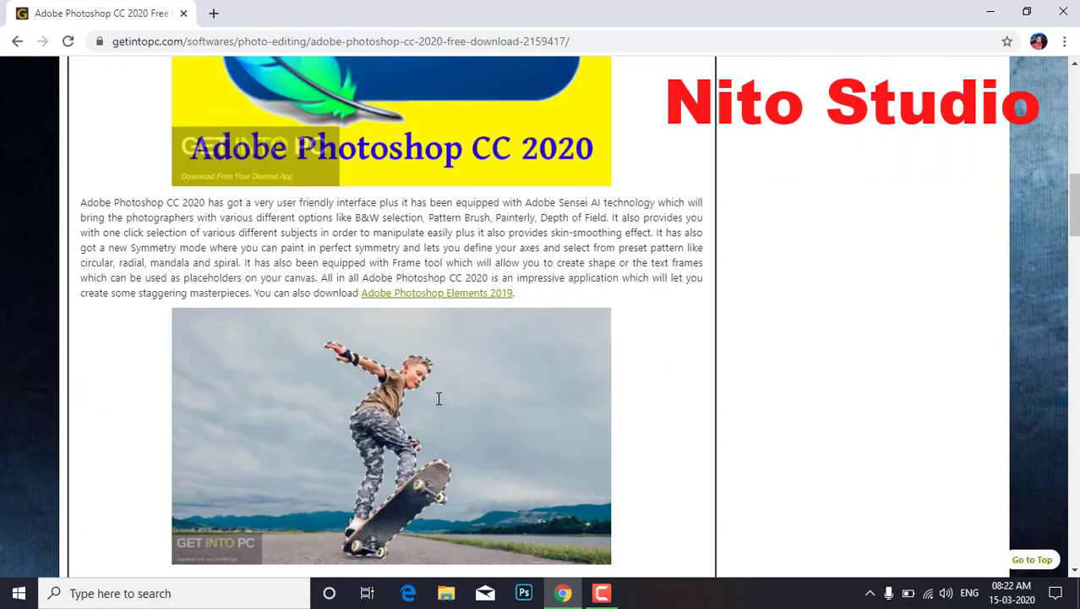
pyautogui.scroll(-2, 439, 398)
pyautogui.scroll(-6, 439, 398)
pyautogui.moveTo(143, 232); pyautogui.dragTo(262, 232)
pyautogui.click(188, 282)
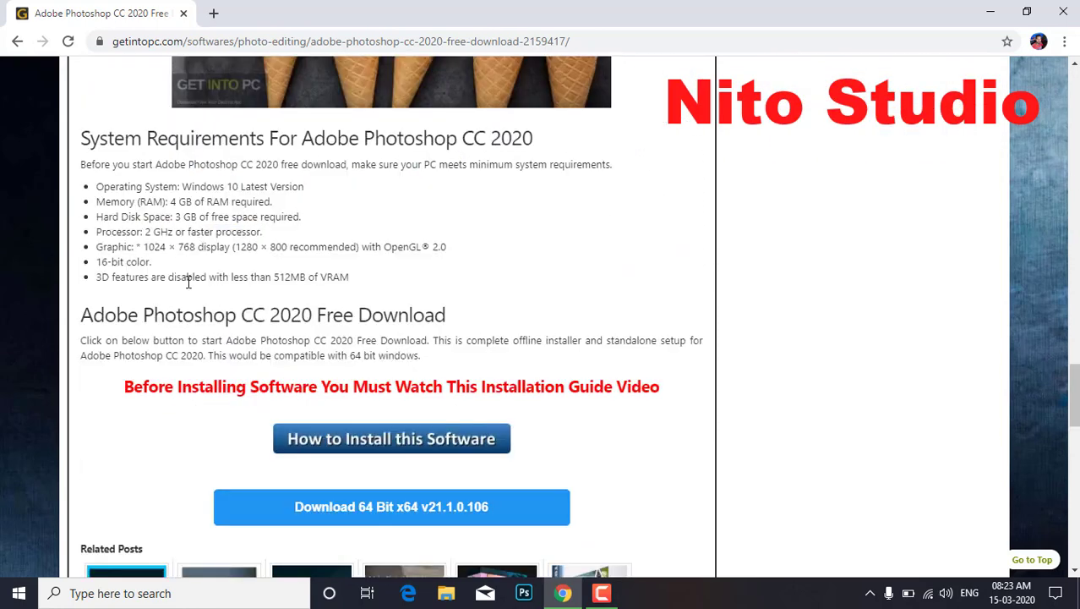
pyautogui.moveTo(93, 279); pyautogui.dragTo(364, 285)
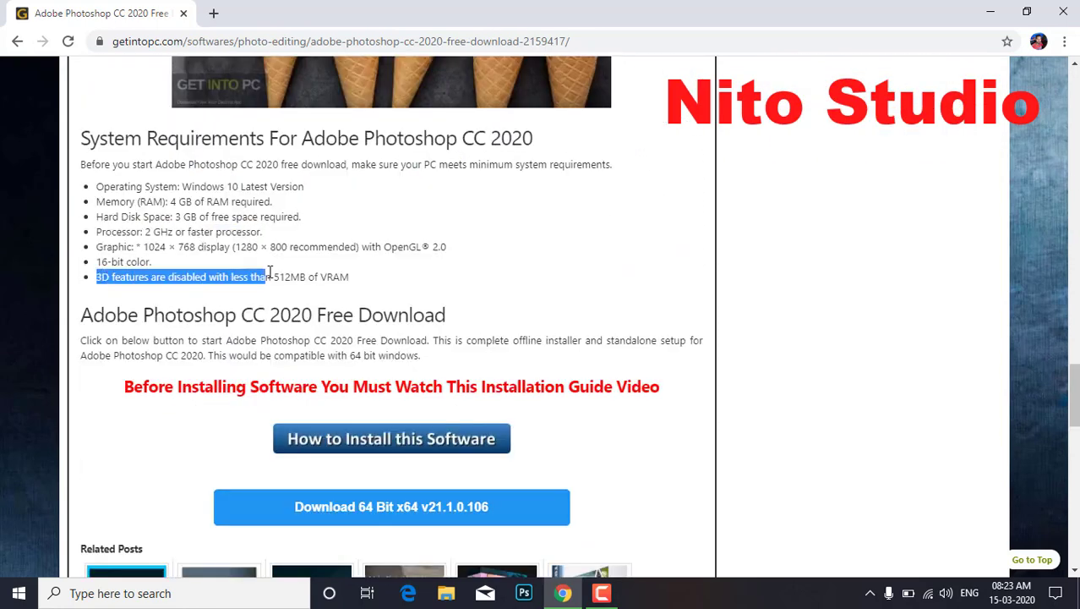
pyautogui.click(379, 289)
pyautogui.scroll(-1, 391, 338)
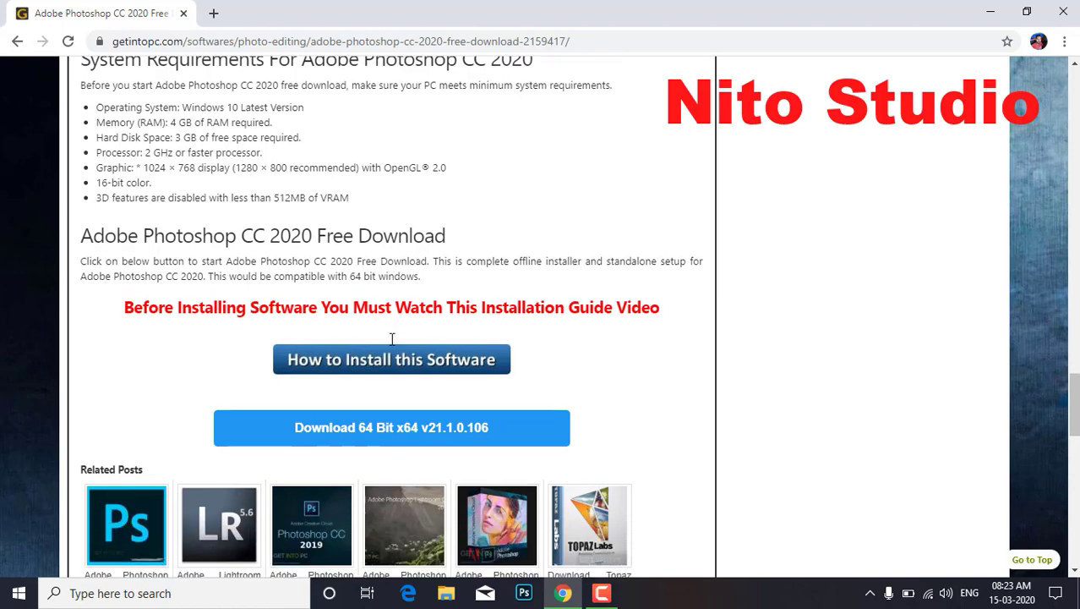
# Step: Start the 64-bit v21.1.0.106 zip download, then cancel it from the download shelf
pyautogui.click(358, 431)
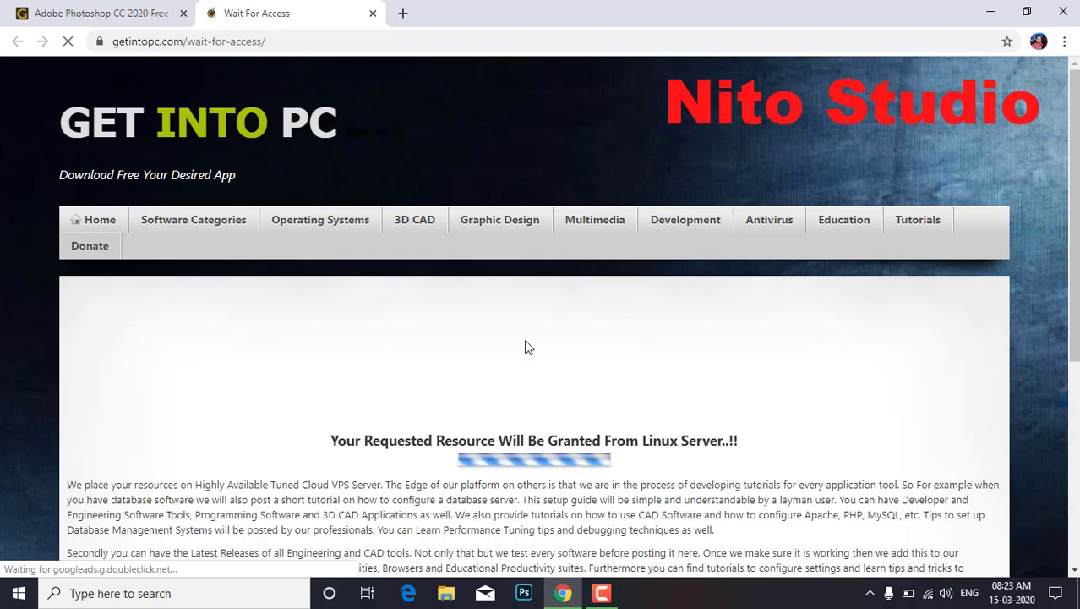
pyautogui.scroll(-2, 525, 341)
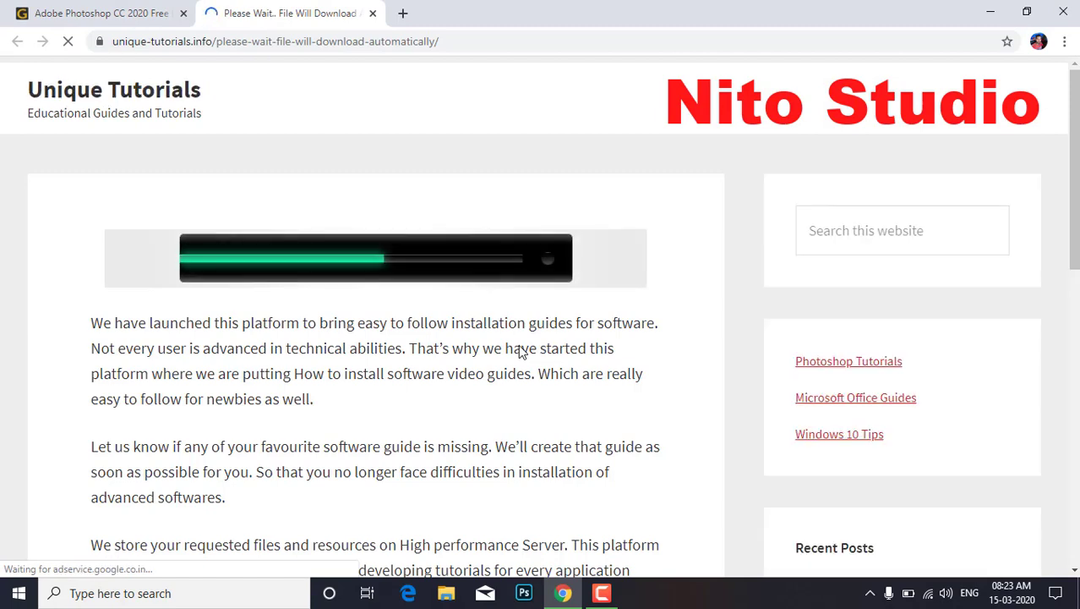
pyautogui.click(163, 561)
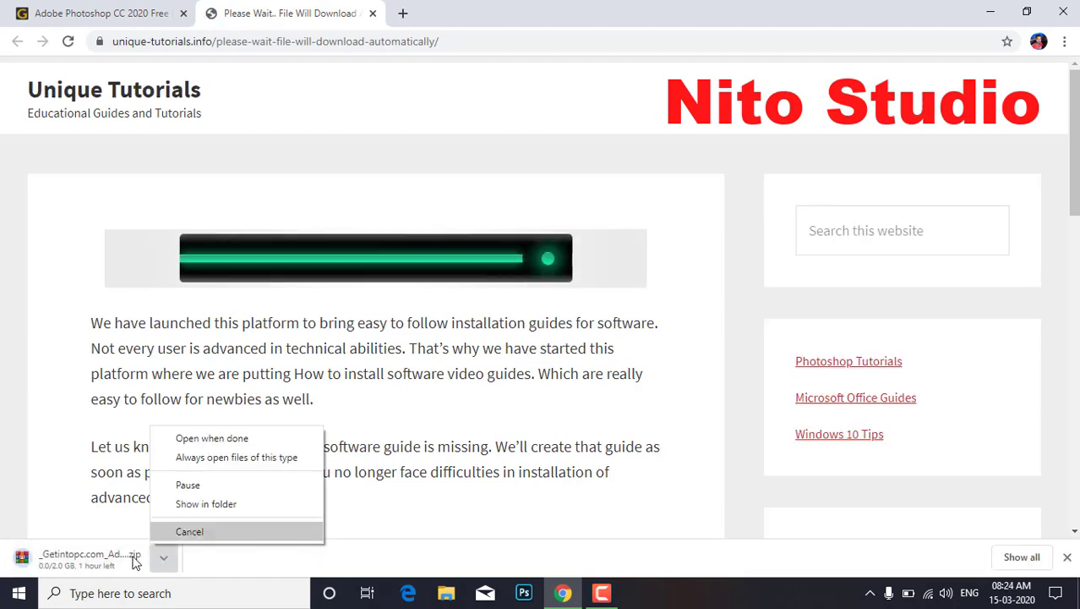
pyautogui.click(195, 533)
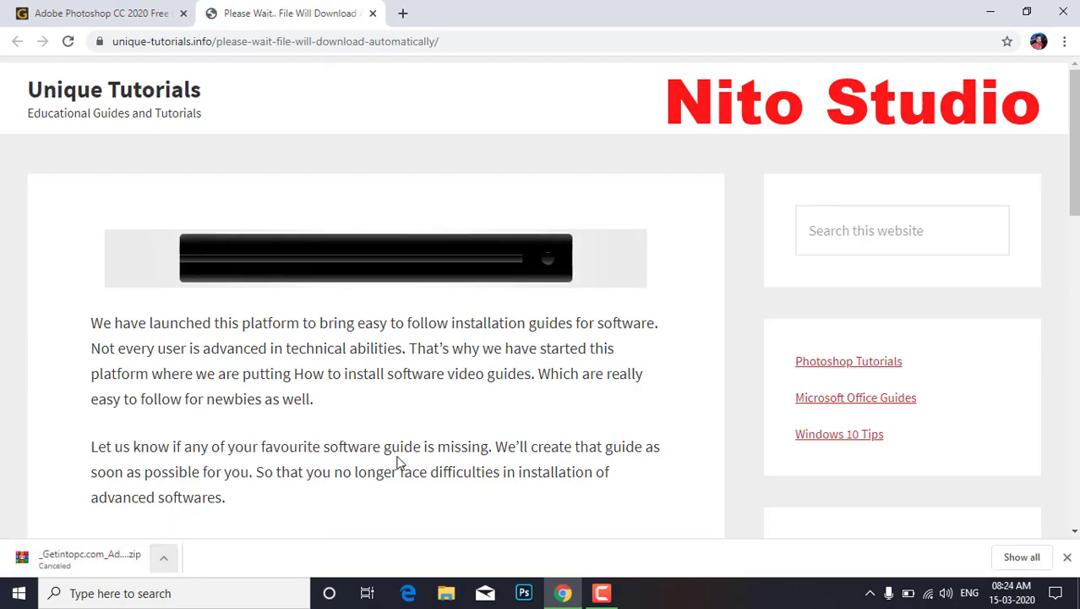
# Step: Check that Downloads lists Adobe_Photoshop_2020_v21.1.0.106x64.zip as canceled, then minimize Chrome
pyautogui.click(994, 19)
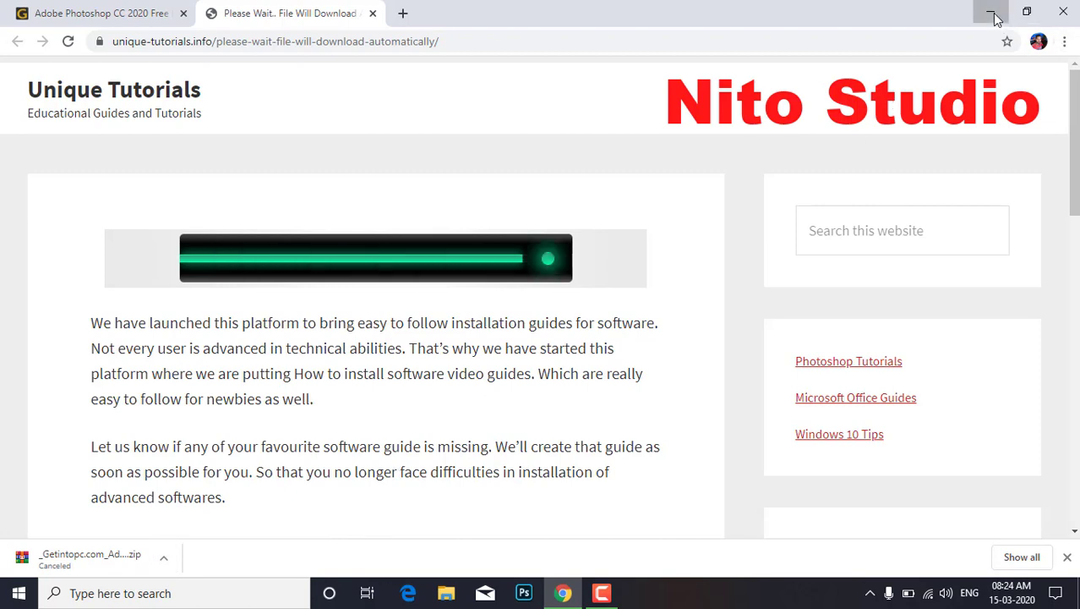
pyautogui.click(1064, 41)
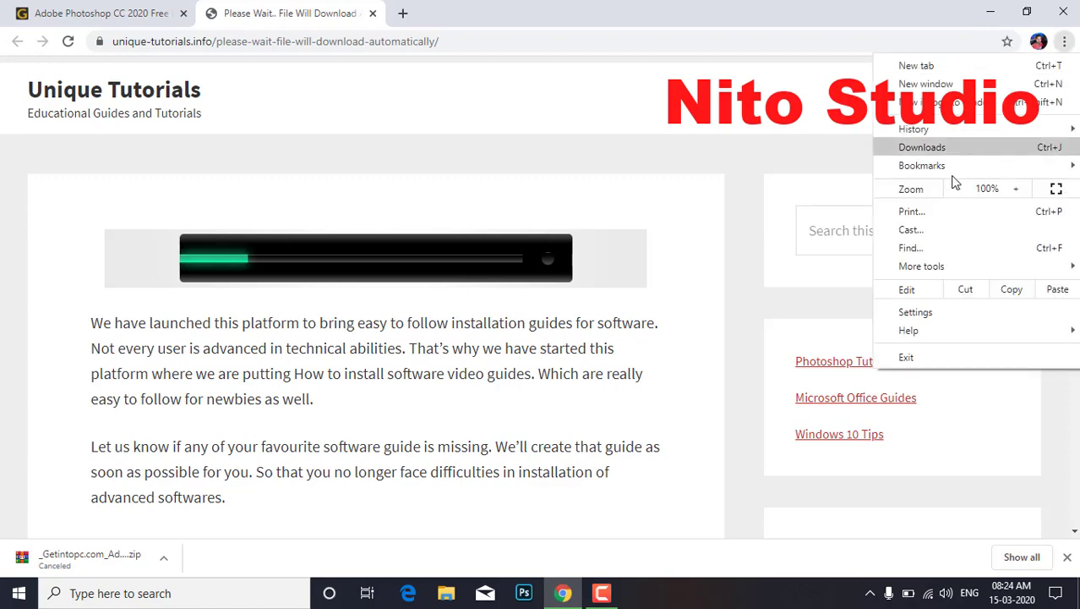
pyautogui.click(941, 151)
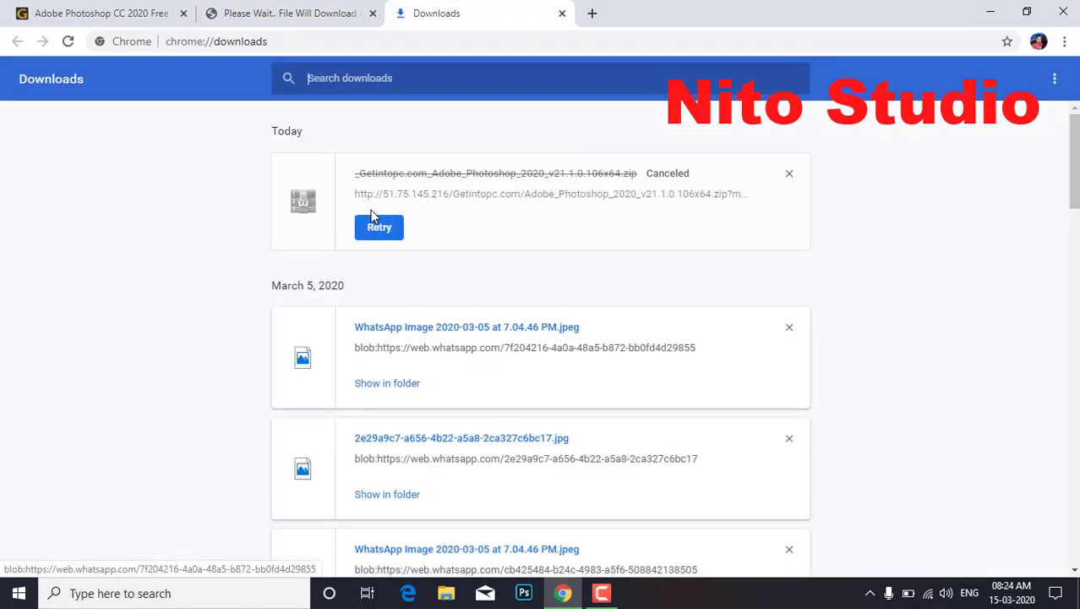
pyautogui.moveTo(366, 186); pyautogui.dragTo(598, 253)
pyautogui.click(591, 260)
pyautogui.scroll(-10, 543, 313)
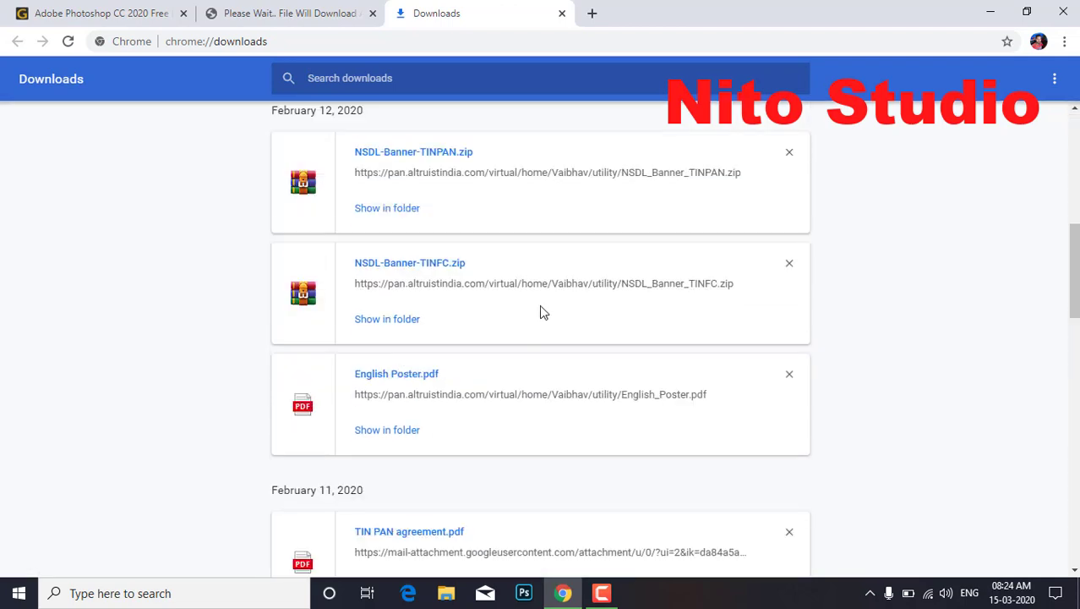
pyautogui.scroll(-3, 538, 317)
pyautogui.scroll(15, 507, 270)
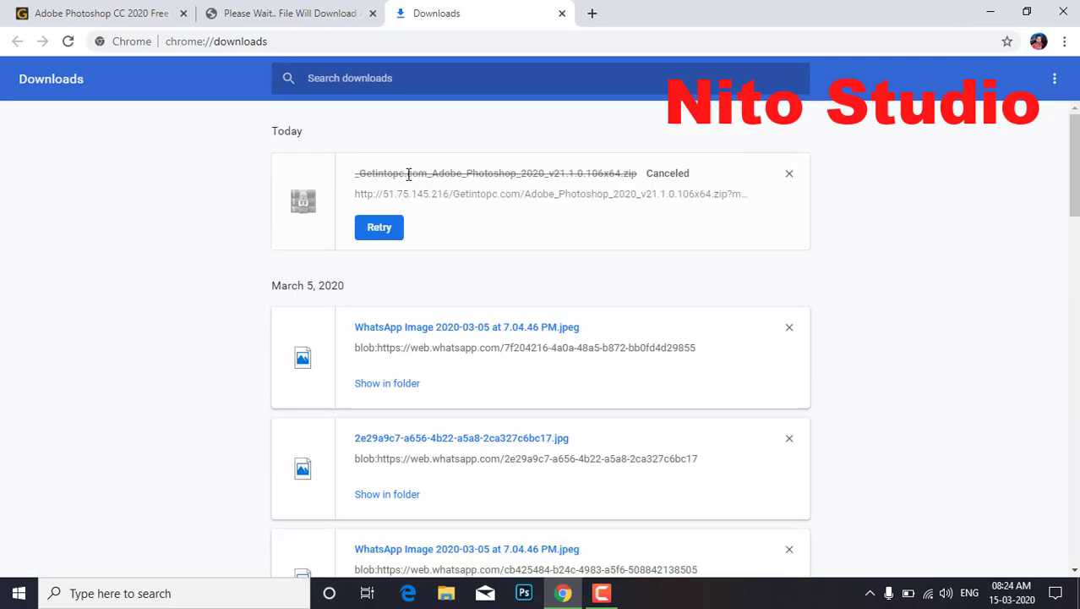
pyautogui.moveTo(403, 173); pyautogui.dragTo(537, 174)
pyautogui.click(592, 187)
pyautogui.click(990, 12)
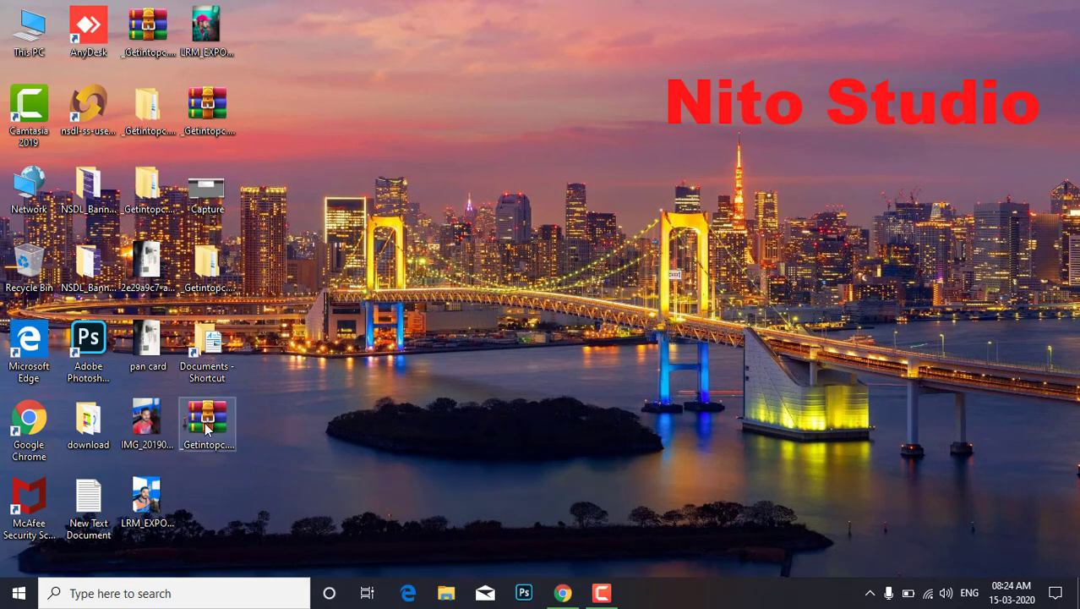
# Step: Extract the Photoshop 2020 v21.1.0.106 zip with WinRAR, choosing Yes to All for replacements
pyautogui.click(199, 425)
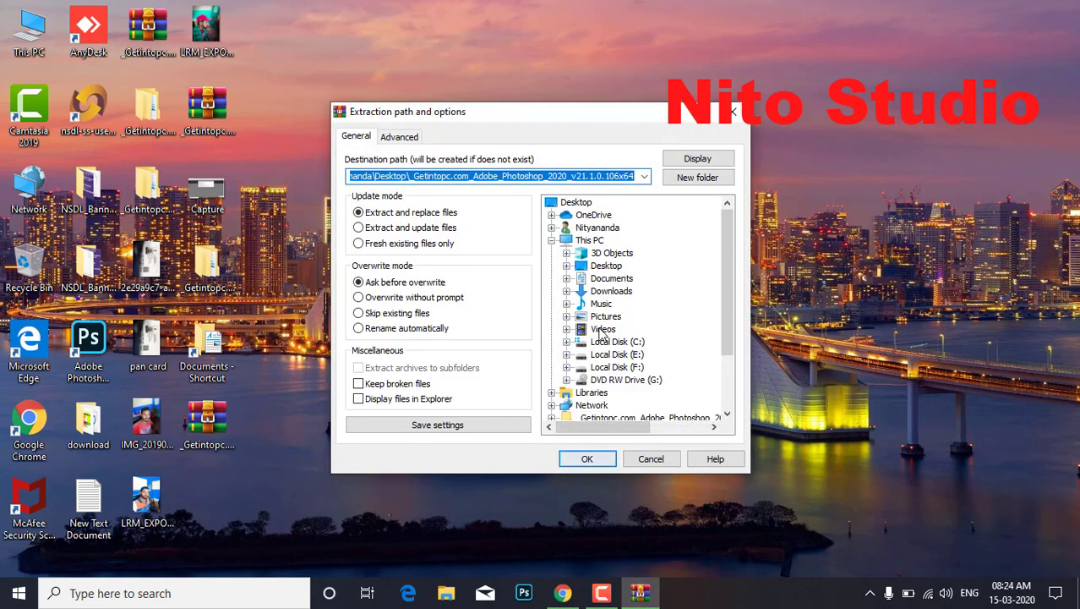
pyautogui.click(574, 458)
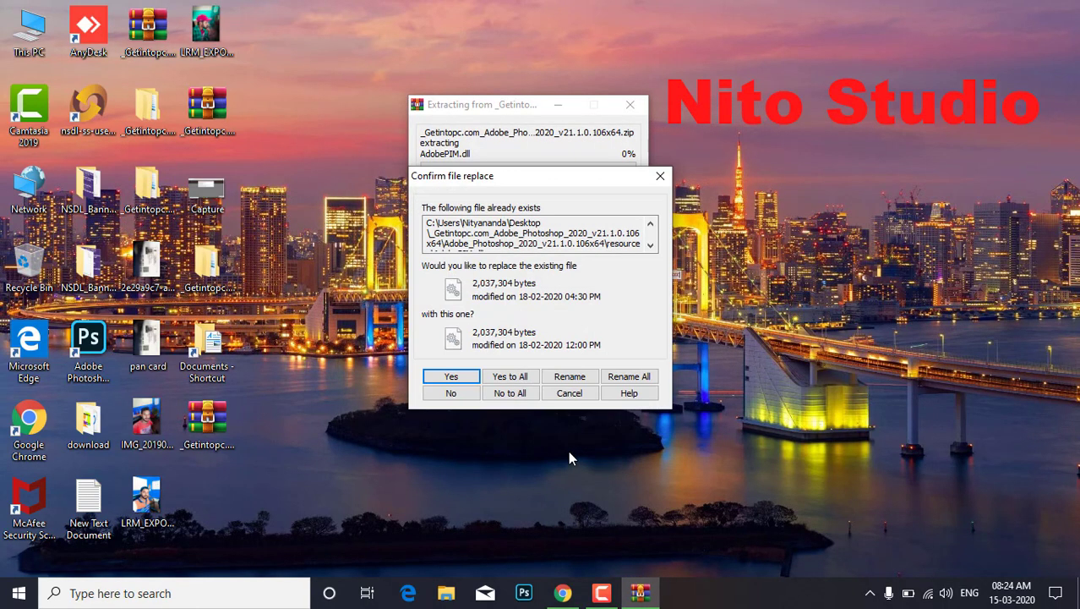
pyautogui.click(522, 377)
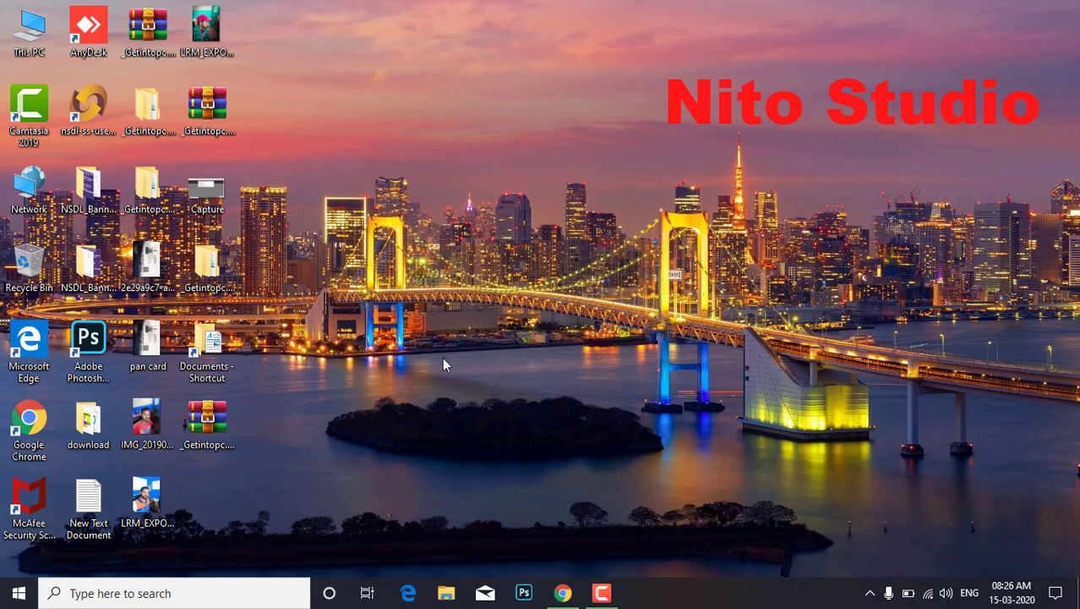
pyautogui.rightClick(461, 256)
# Step: Refresh the desktop and move the extracted Photoshop folder below the zip icon
pyautogui.click(527, 301)
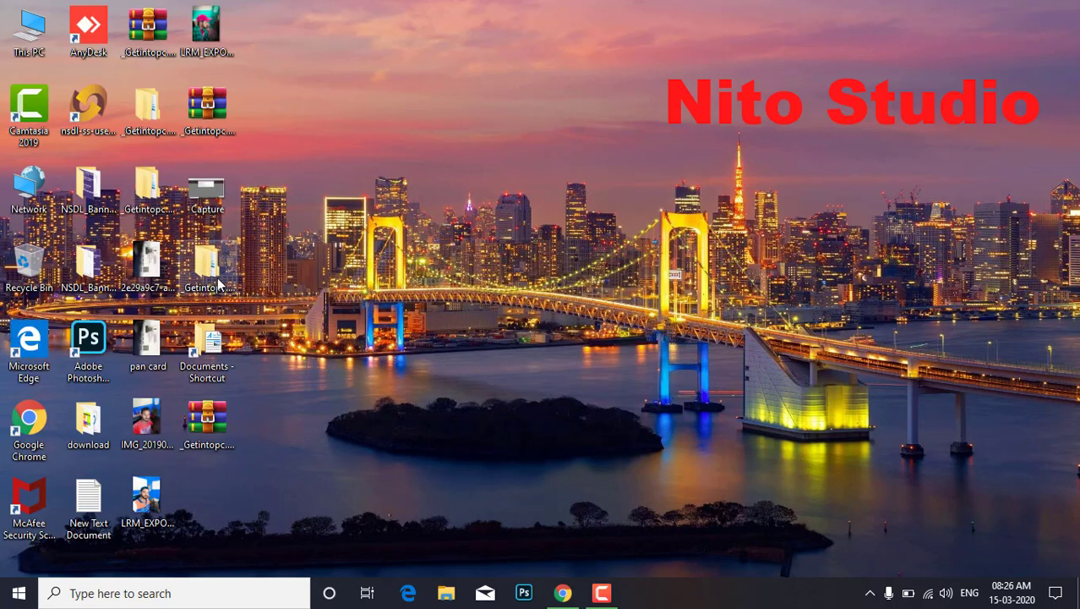
pyautogui.click(160, 201)
pyautogui.moveTo(147, 187)
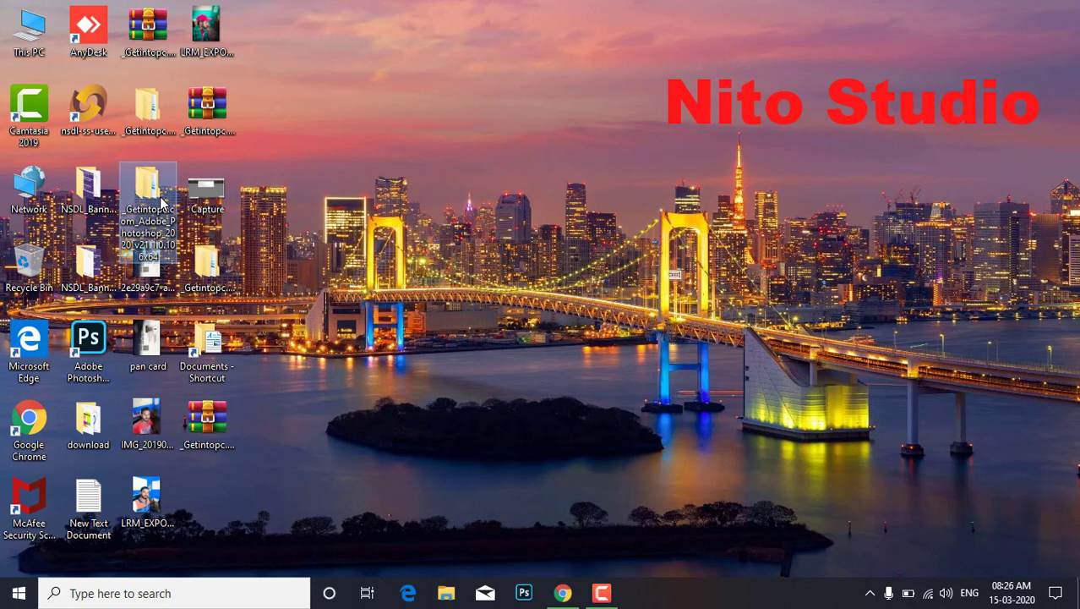
pyautogui.moveTo(161, 201); pyautogui.dragTo(243, 486)
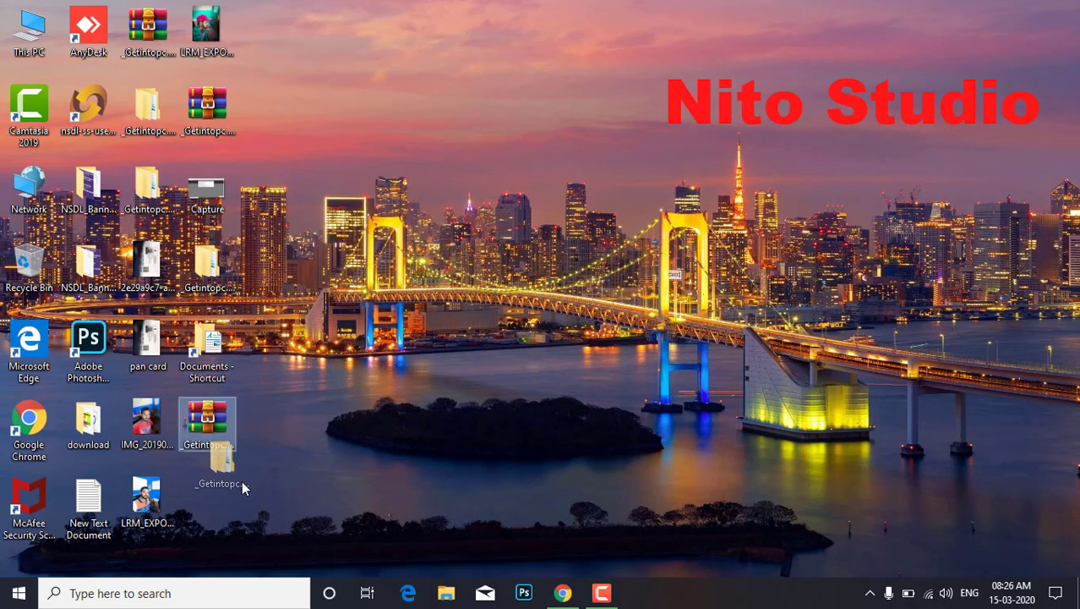
# Step: Open the extracted Adobe_Photoshop_2020 folder and bring up the Set-up file's context menu
pyautogui.doubleClick(204, 456)
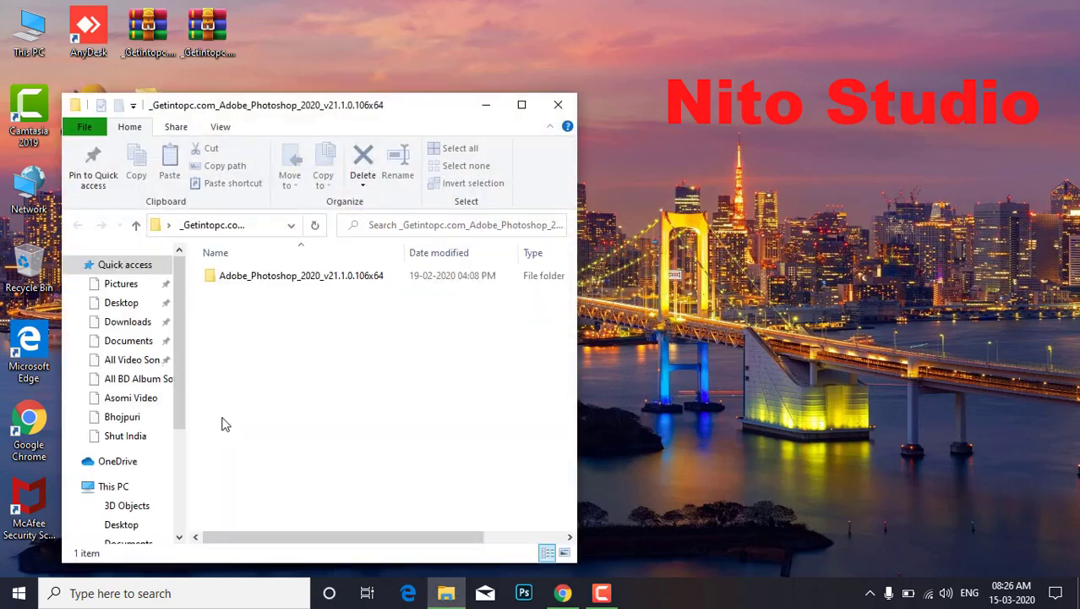
pyautogui.doubleClick(313, 279)
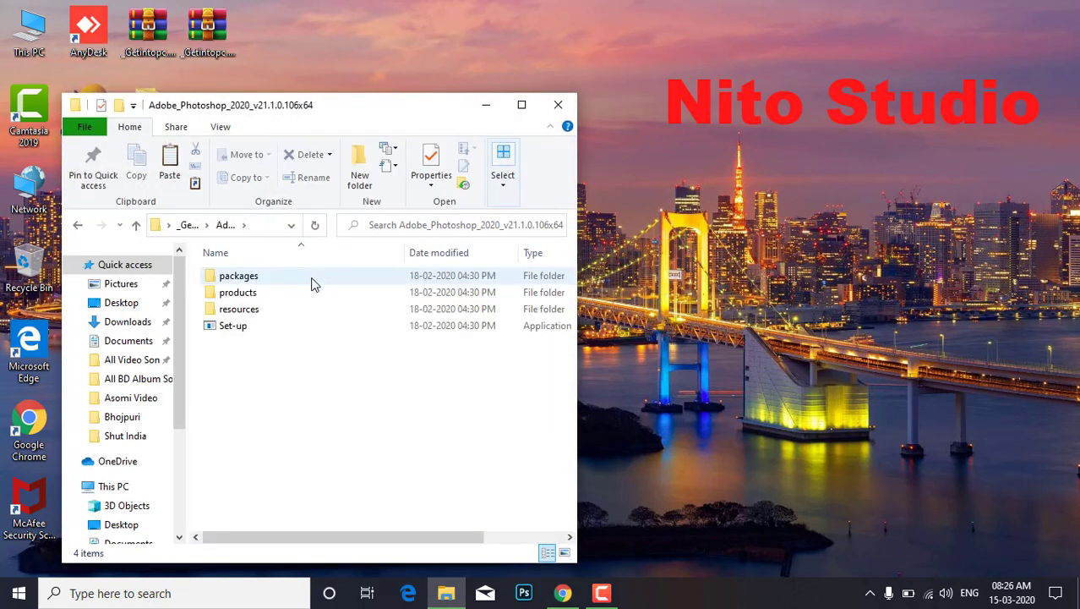
pyautogui.doubleClick(241, 277)
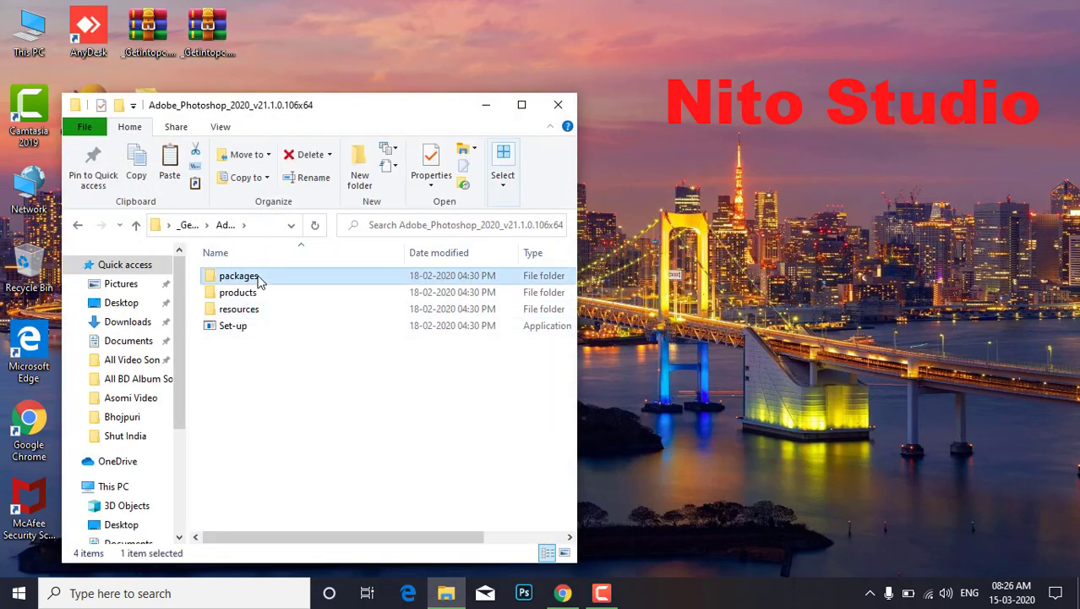
pyautogui.click(82, 228)
pyautogui.click(231, 328)
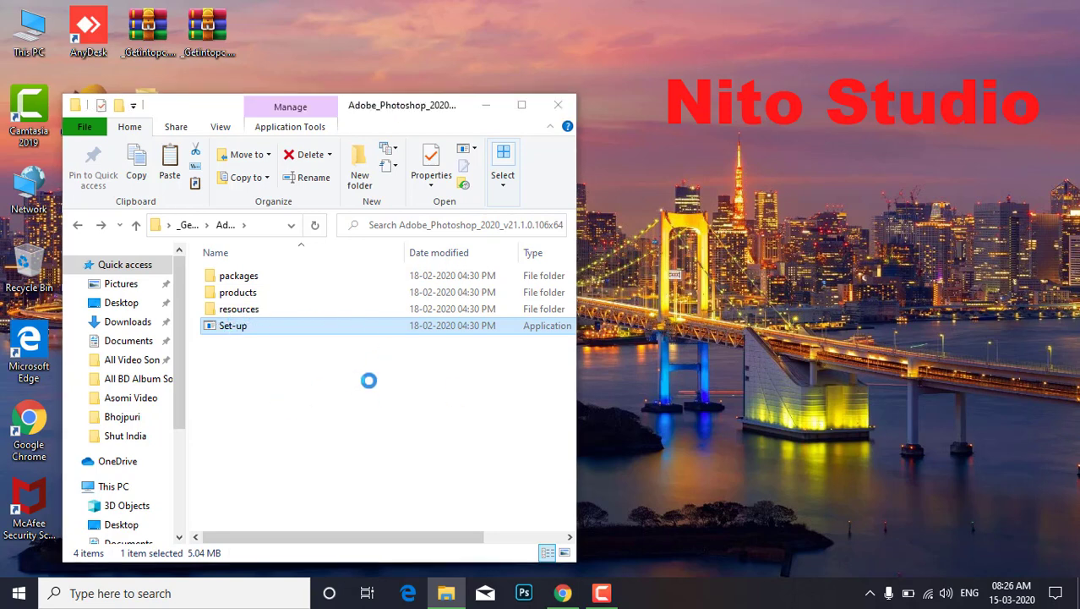
pyautogui.hotkey('shift', 'F10')
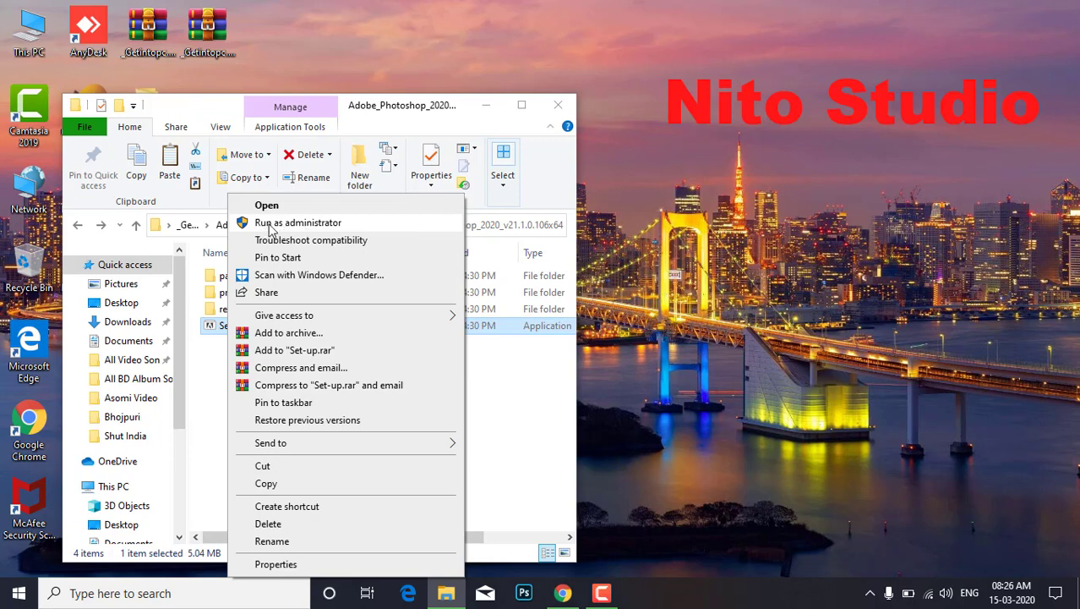
# Step: Run Set-up as administrator and disconnect Wi-Fi while the installer loads
pyautogui.click(290, 225)
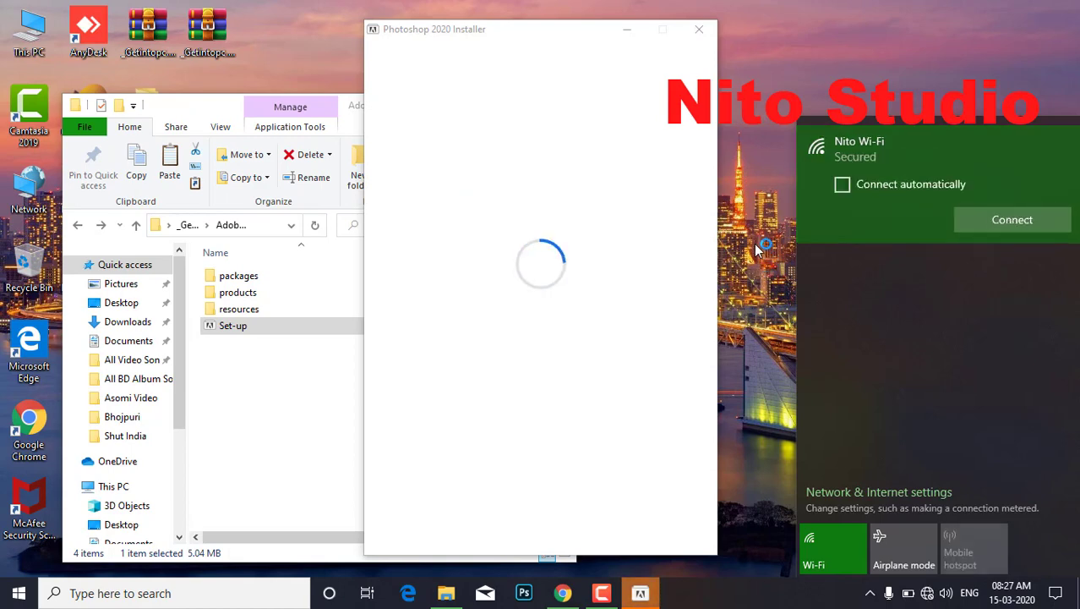
pyautogui.click(747, 249)
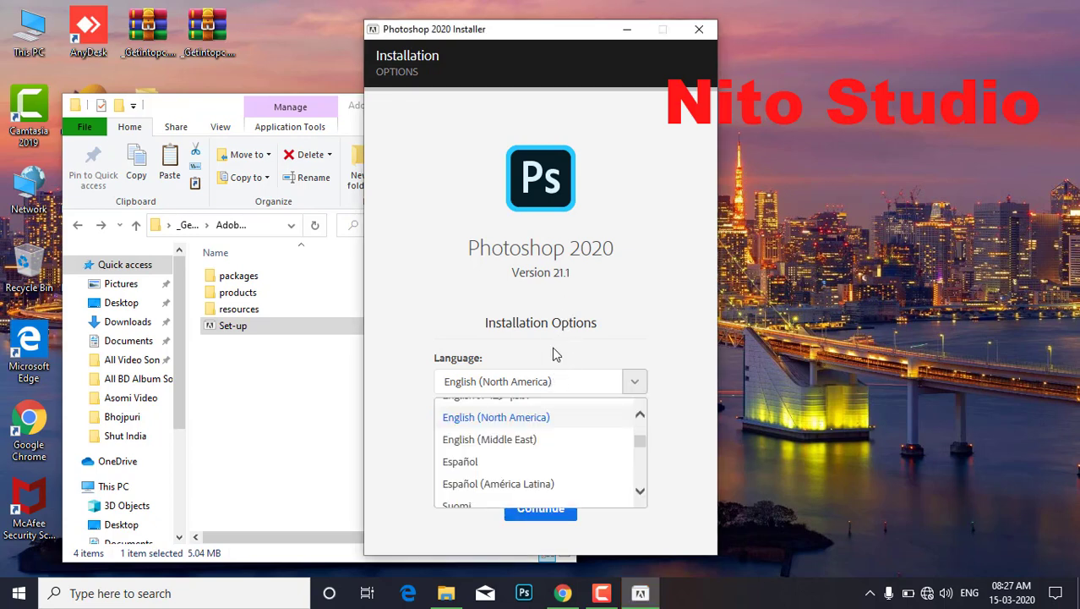
# Step: Keep English (North America) as the language and start installing Photoshop 2020 v21.1
pyautogui.scroll(1, 555, 432)
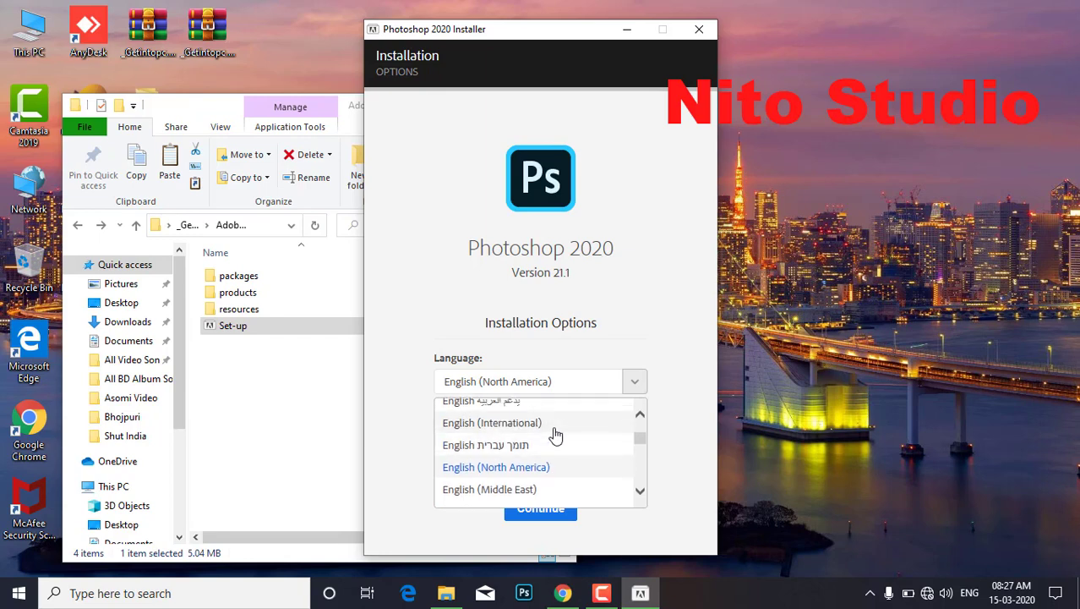
pyautogui.scroll(-1, 555, 435)
pyautogui.scroll(-1, 556, 434)
pyautogui.scroll(1, 556, 439)
pyautogui.scroll(2, 558, 445)
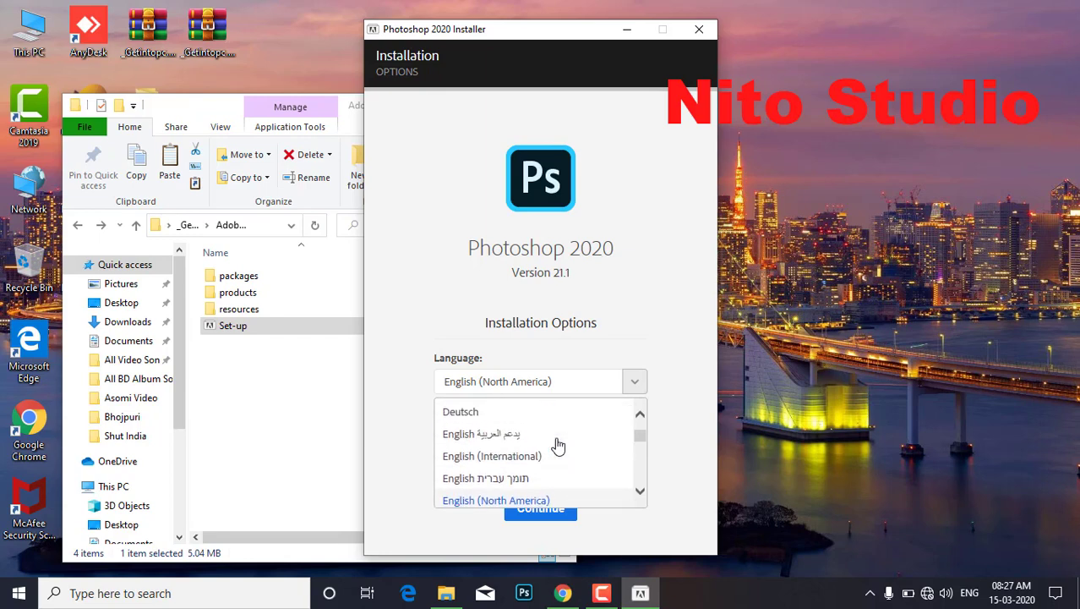
pyautogui.scroll(-1, 558, 446)
pyautogui.scroll(-1, 558, 444)
pyautogui.click(546, 418)
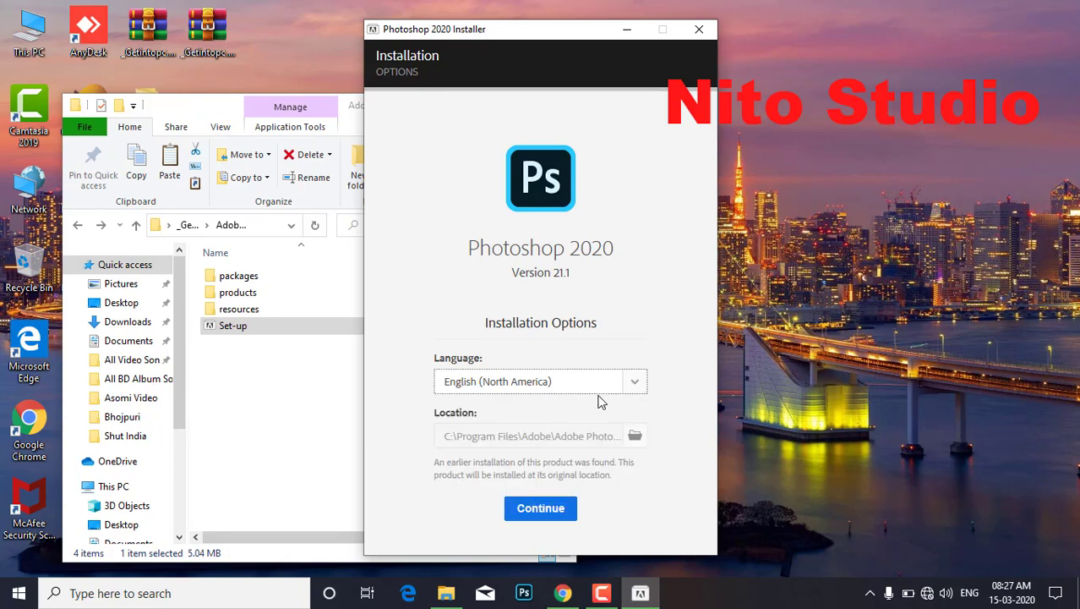
pyautogui.click(572, 502)
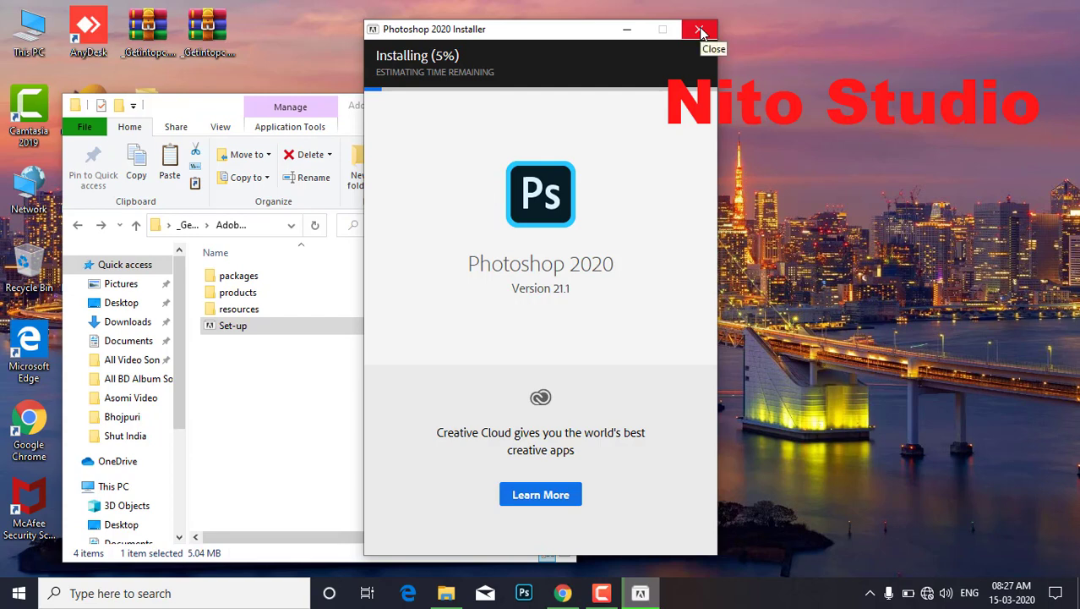
# Step: Close the installer and setup folder, refresh the desktop, and launch the Photoshop 2020 shortcut
pyautogui.click(700, 32)
pyautogui.click(558, 101)
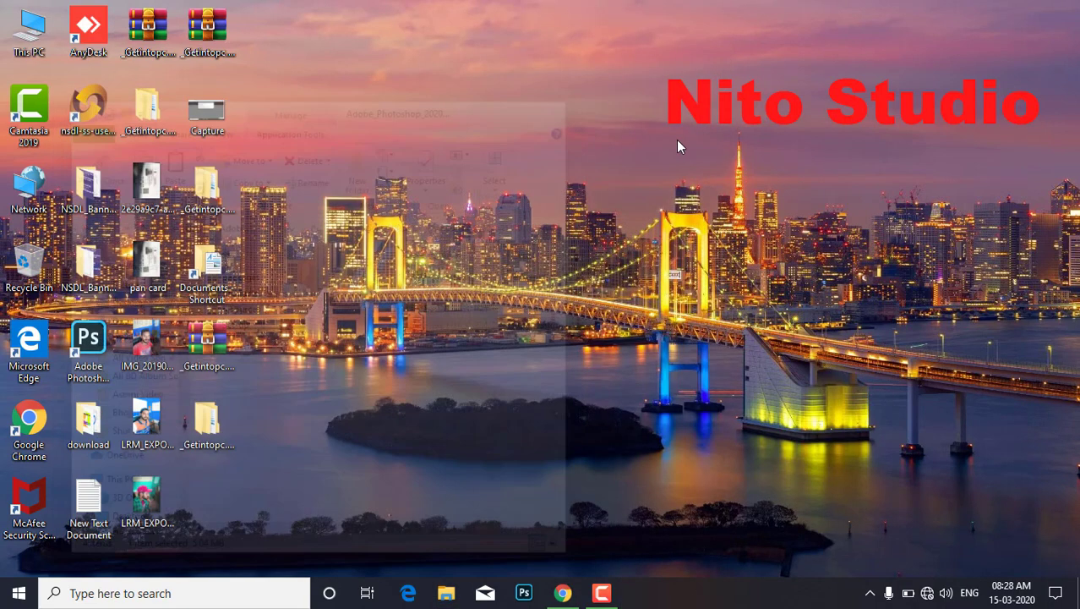
pyautogui.rightClick(491, 196)
pyautogui.click(541, 242)
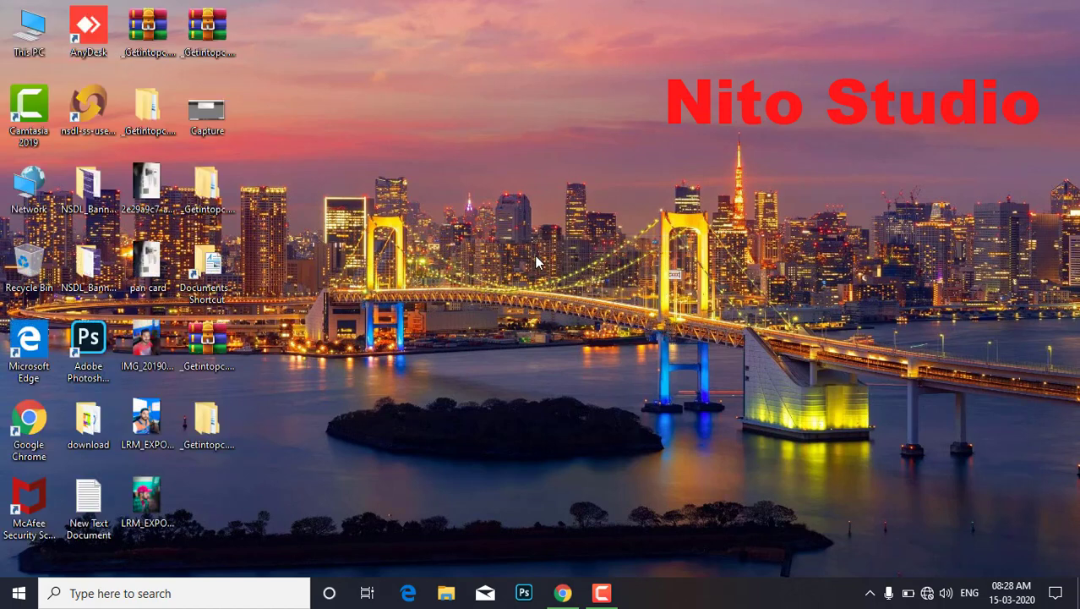
pyautogui.rightClick(483, 209)
pyautogui.click(536, 257)
pyautogui.rightClick(437, 198)
pyautogui.click(469, 245)
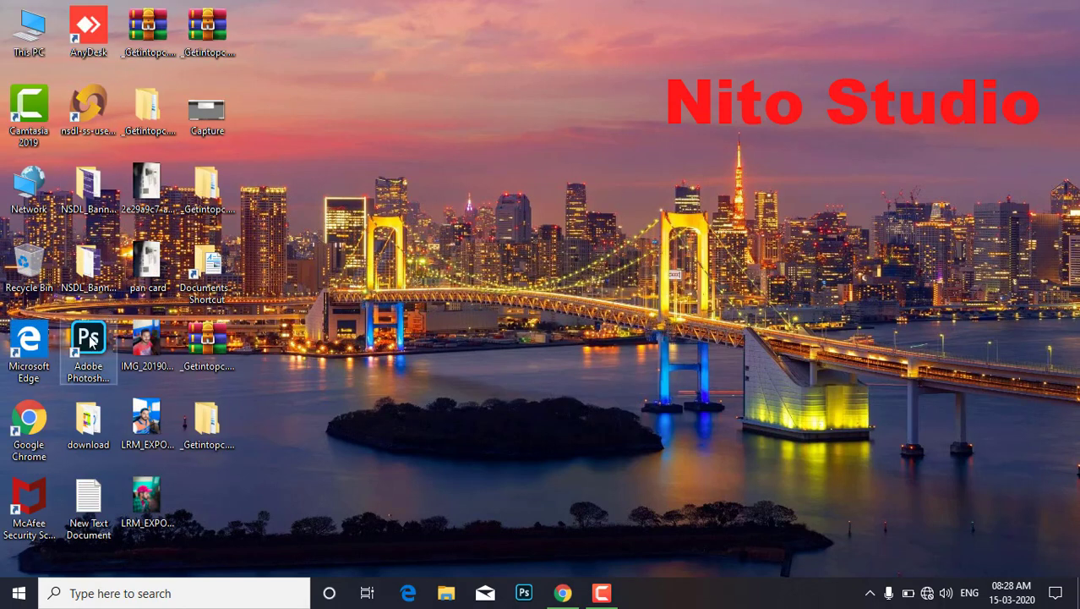
pyautogui.doubleClick(91, 339)
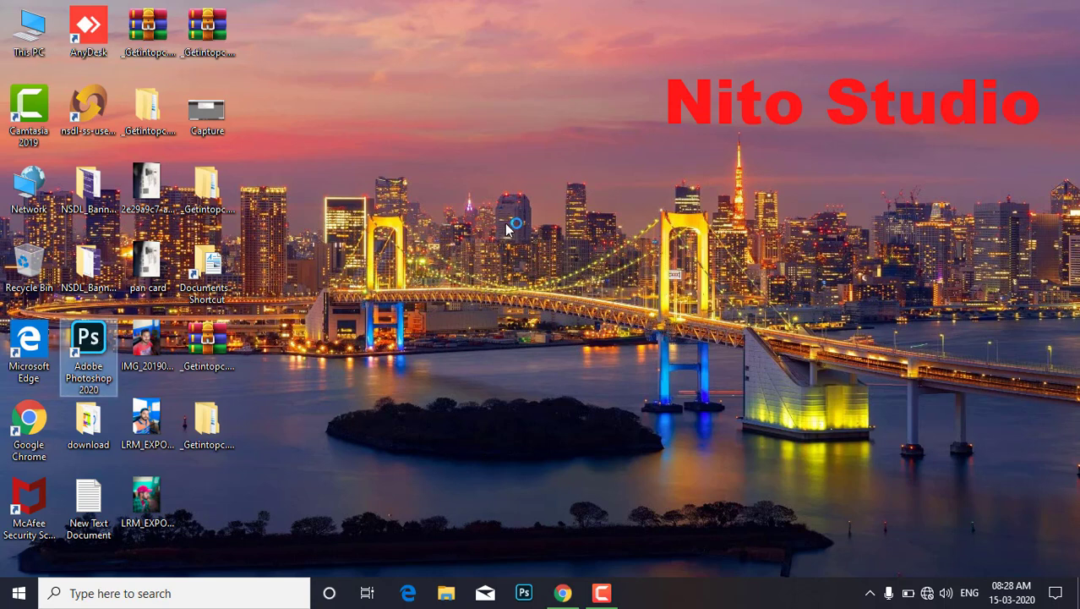
# Step: Create a default 16 × 12 cm Untitled-1 document, then browse the HD folder for a photo
pyautogui.click(528, 433)
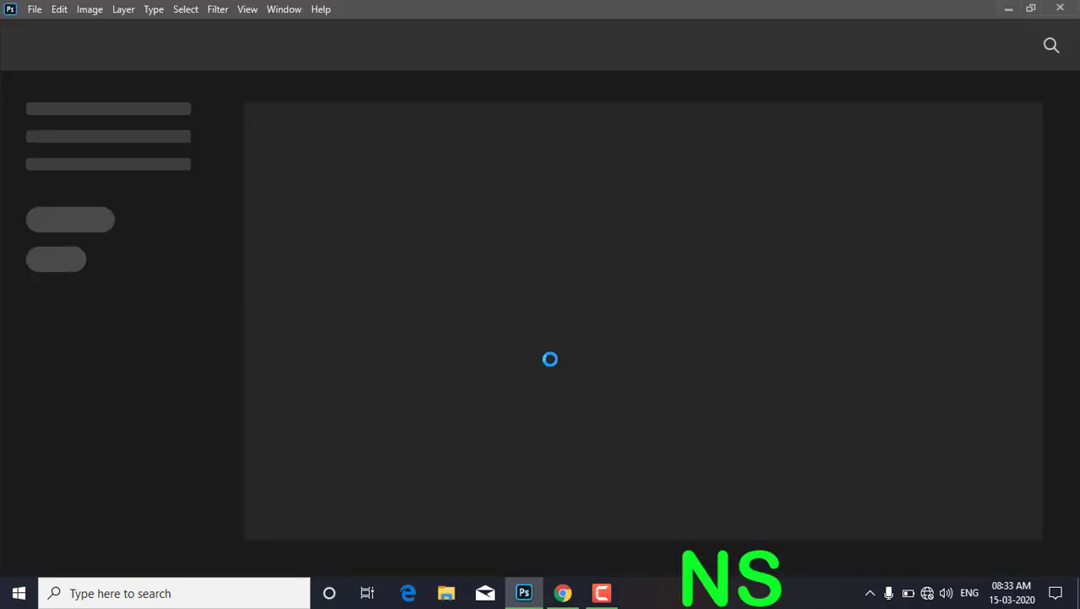
pyautogui.click(35, 9)
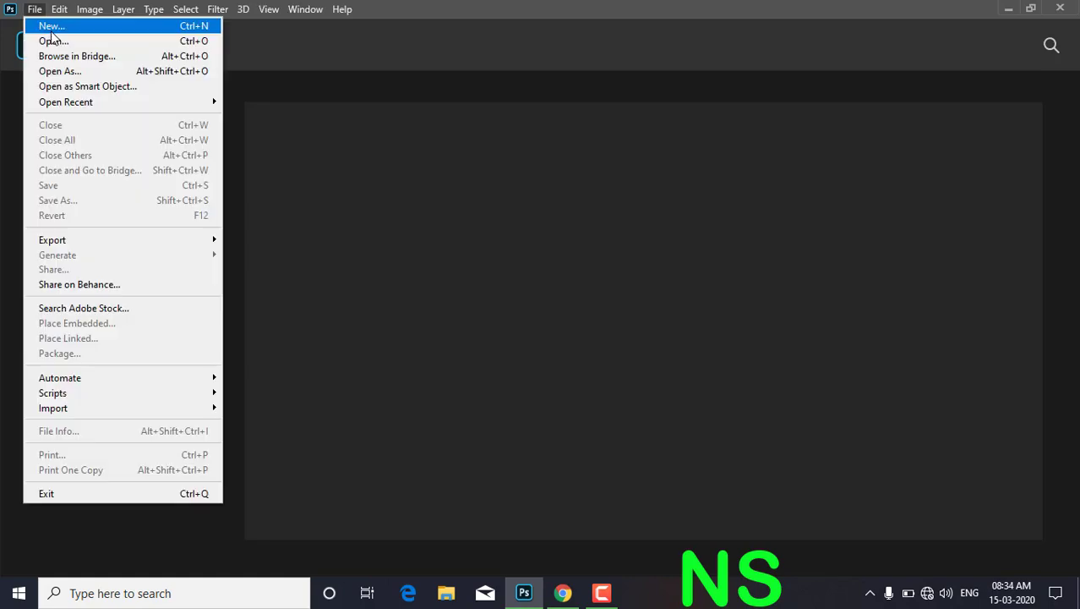
pyautogui.click(54, 27)
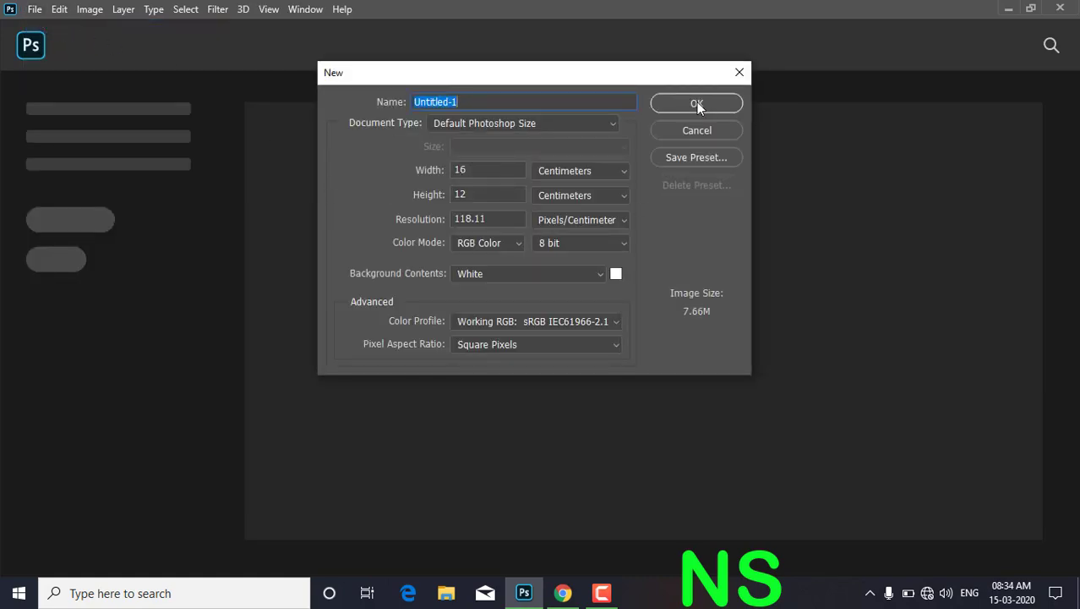
pyautogui.click(696, 103)
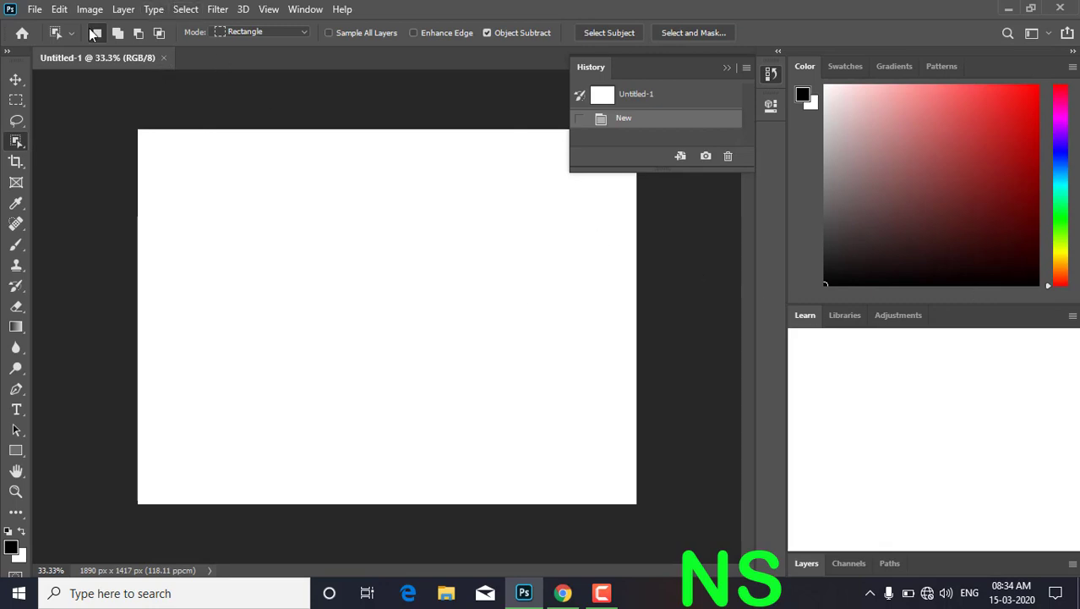
pyautogui.click(35, 9)
pyautogui.click(38, 41)
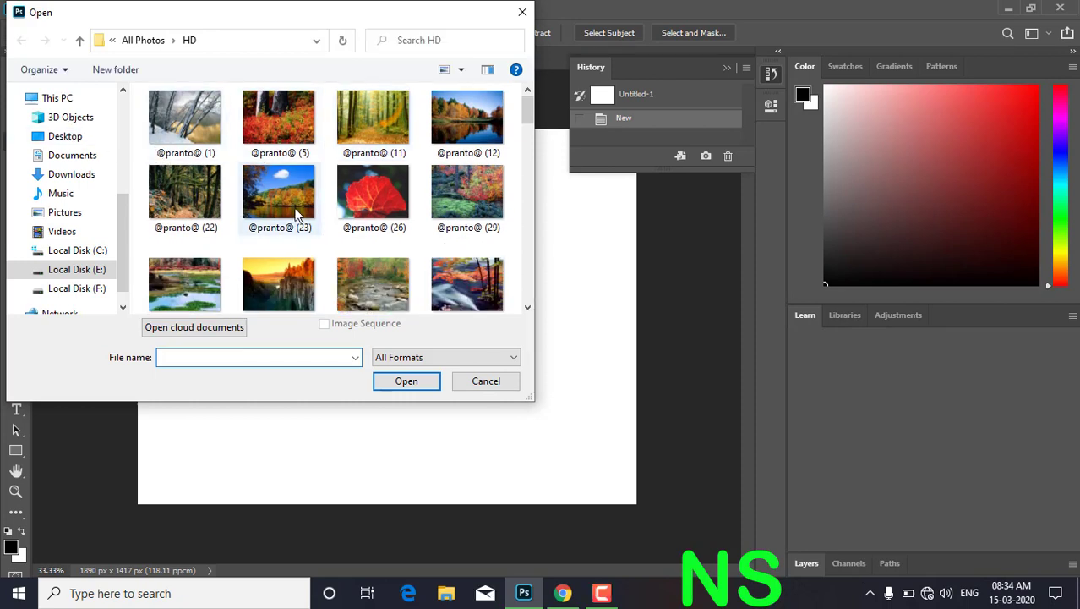
# Step: Open the selfie IMG_20190721_162752.jpg from the Desktop folder
pyautogui.click(53, 137)
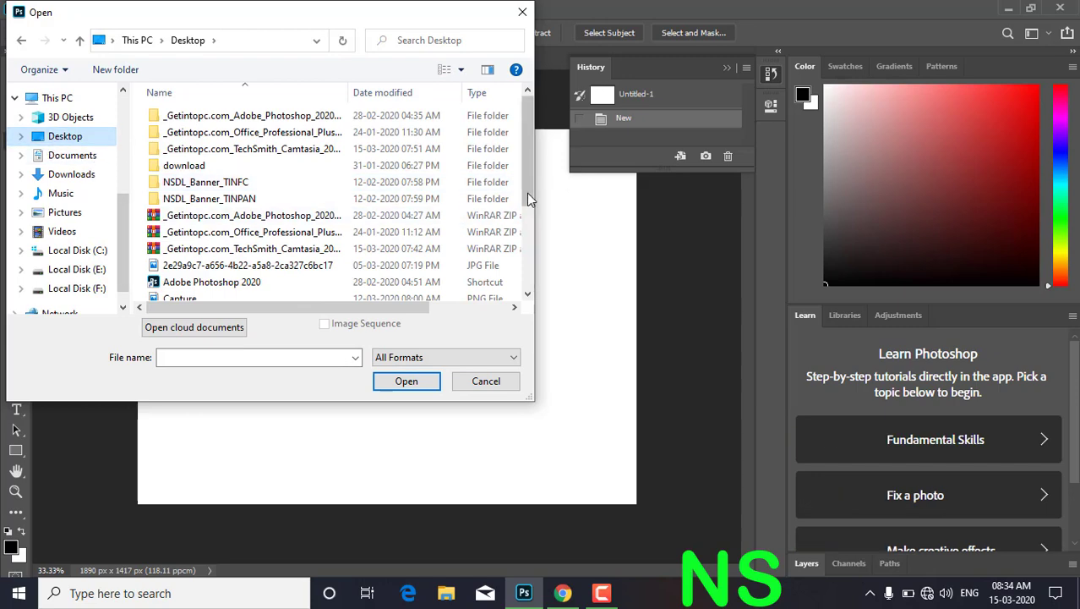
pyautogui.moveTo(529, 197)
pyautogui.mouseDown()
pyautogui.moveTo(510, 282)
pyautogui.moveTo(499, 243)
pyautogui.mouseUp()
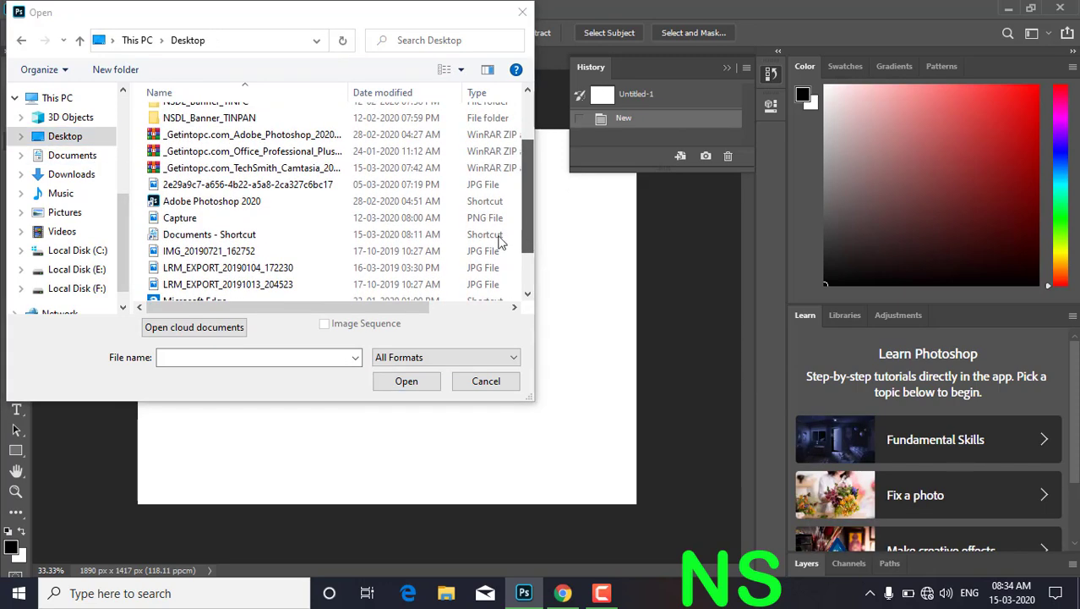
pyautogui.doubleClick(283, 256)
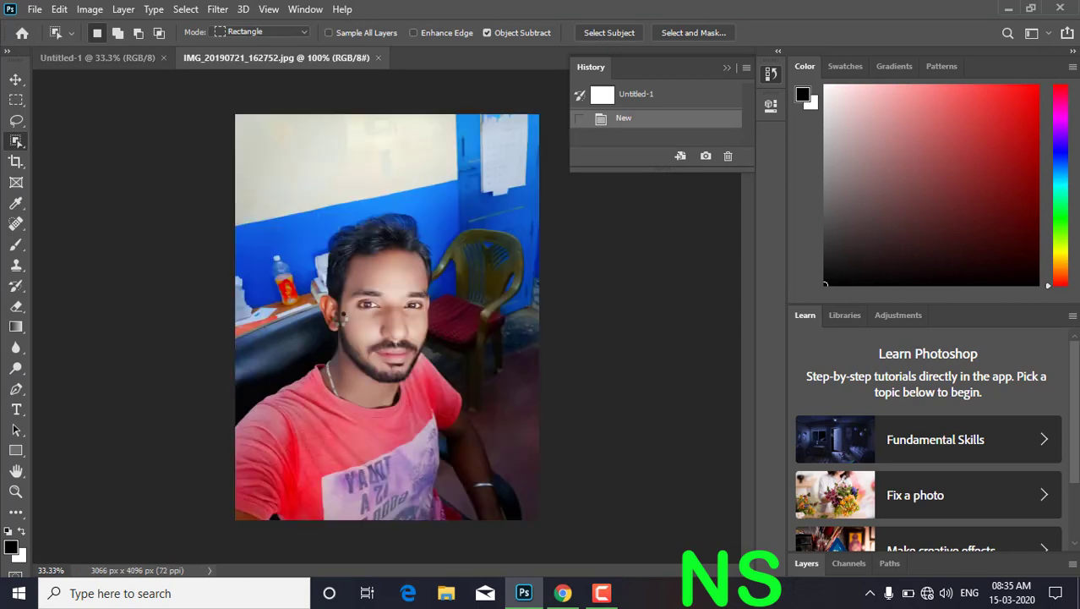
# Step: Collapse the History panel and bring up the Preferences category list over the selfie
pyautogui.click(715, 64)
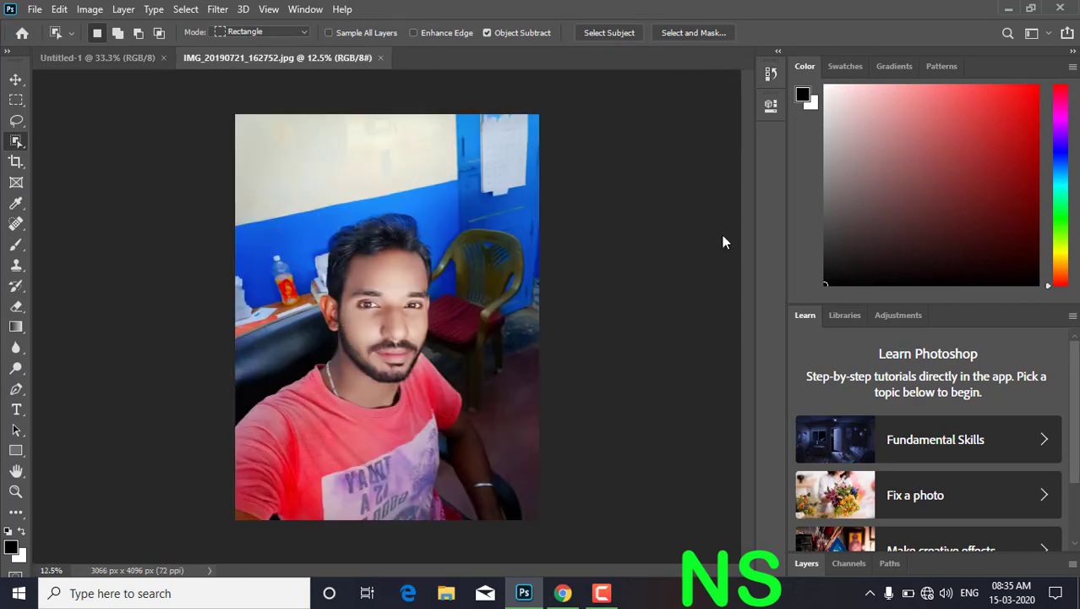
pyautogui.click(343, 9)
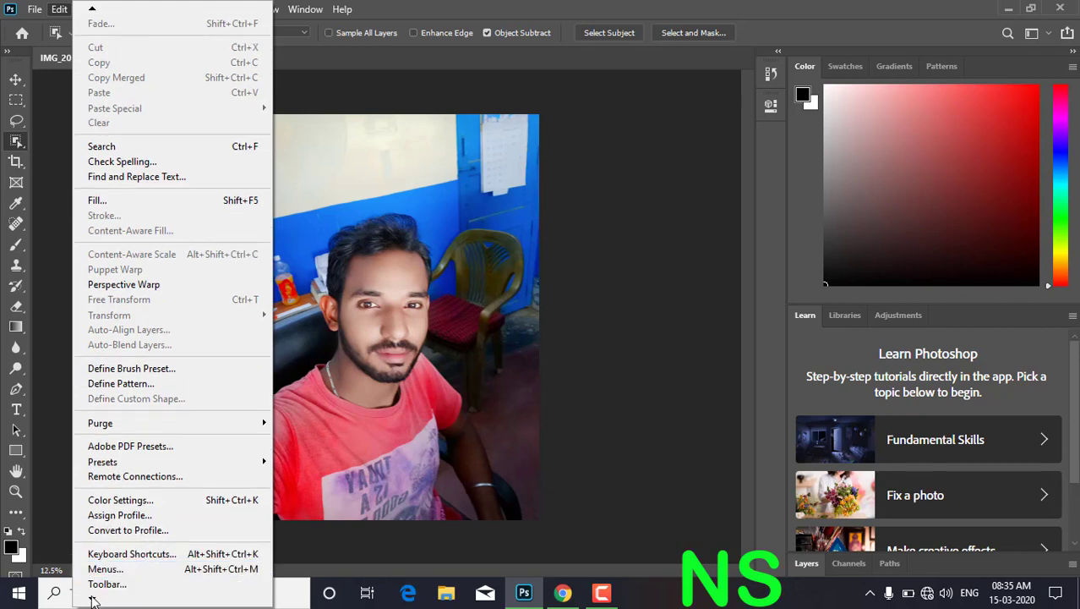
pyautogui.moveTo(112, 584)
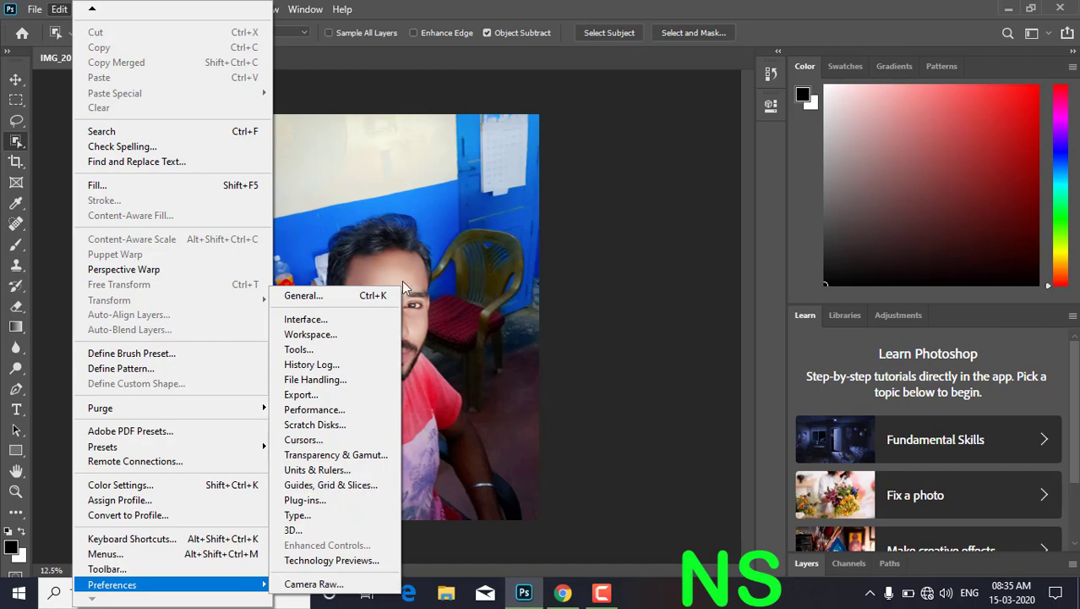
# Step: View General preferences, close them unchanged, and run Help > System Info
pyautogui.click(365, 300)
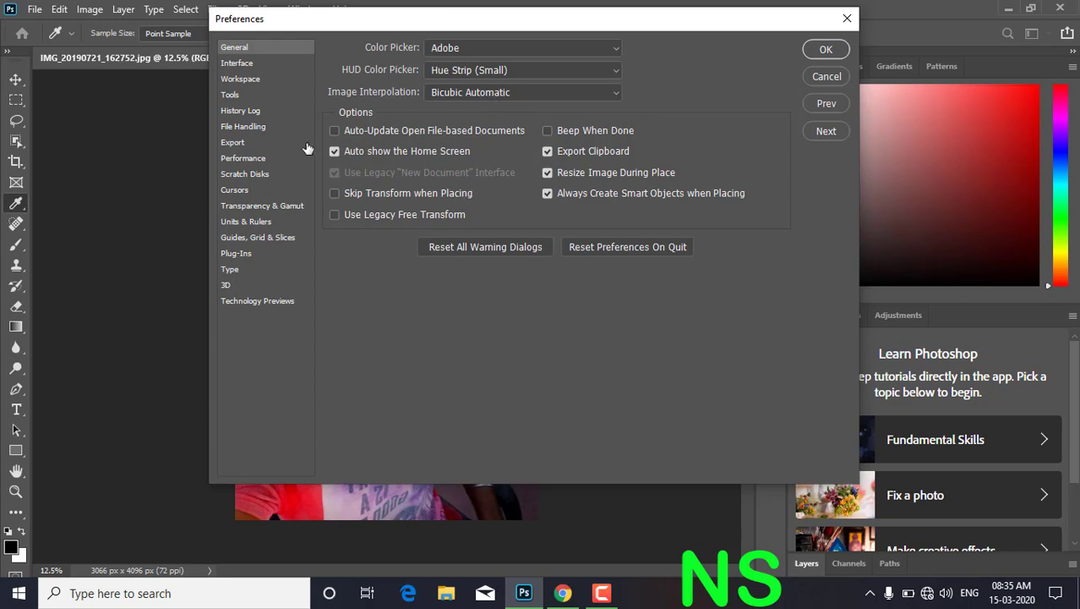
pyautogui.click(846, 18)
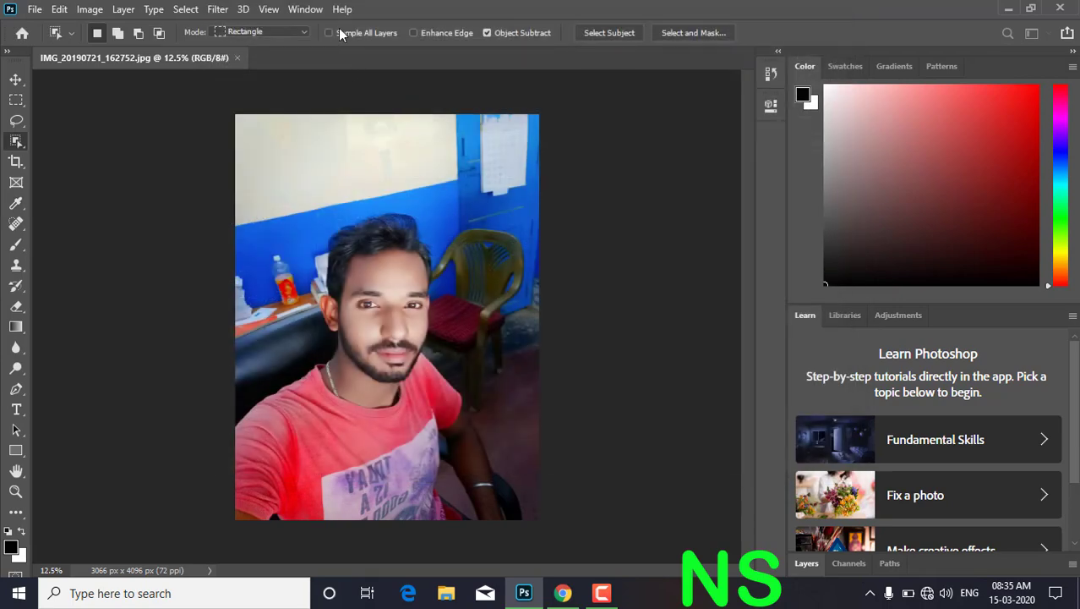
pyautogui.click(342, 10)
pyautogui.click(407, 124)
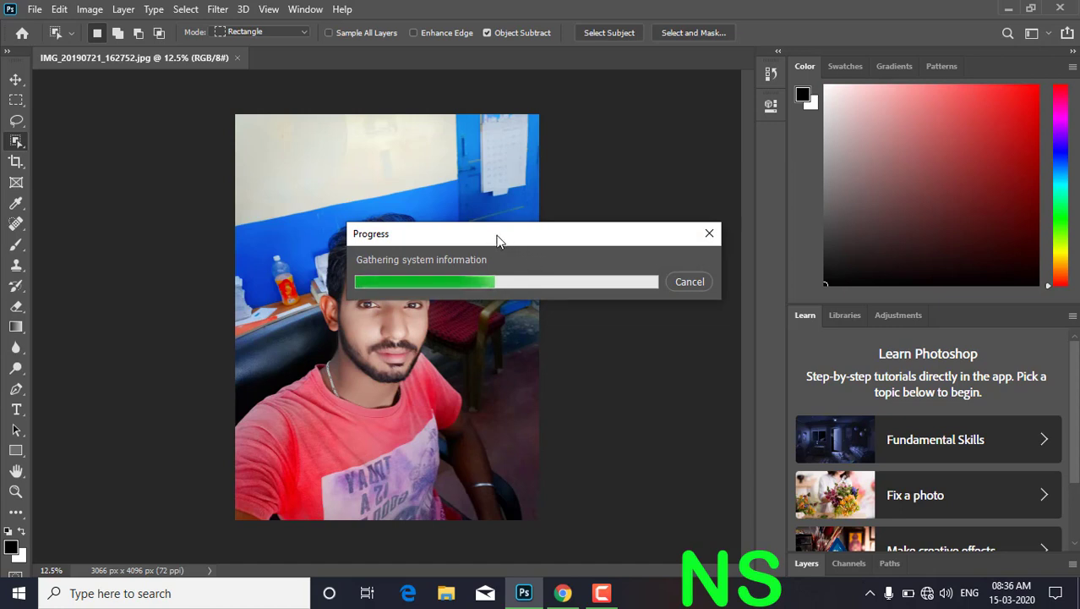
# Step: Check the System Info report, highlighting the Photoshop version 21.1.0 line
pyautogui.click(511, 232)
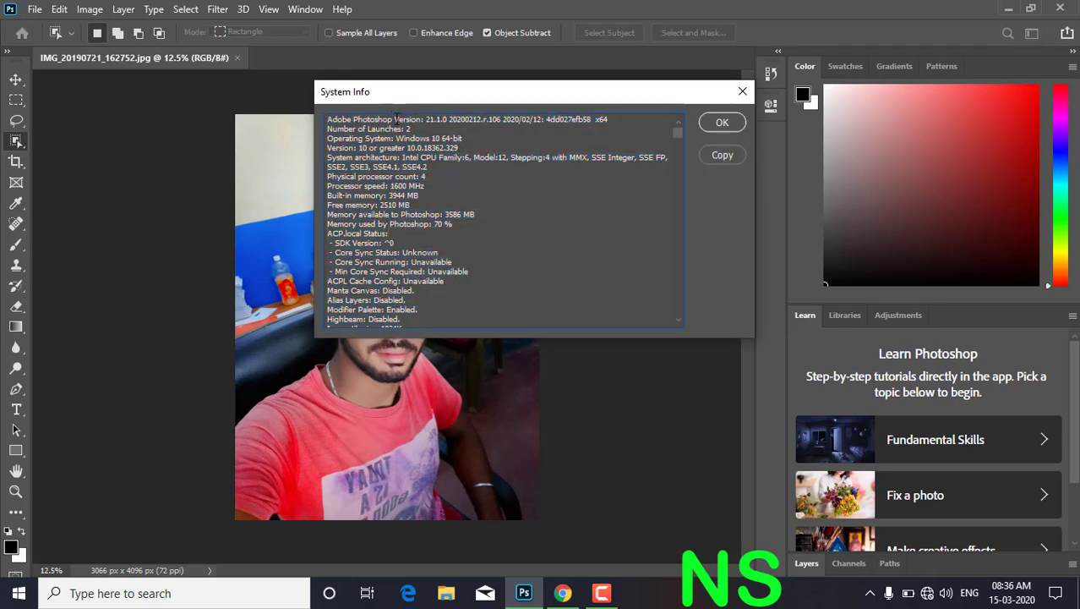
pyautogui.moveTo(437, 121); pyautogui.dragTo(491, 128)
pyautogui.click(491, 128)
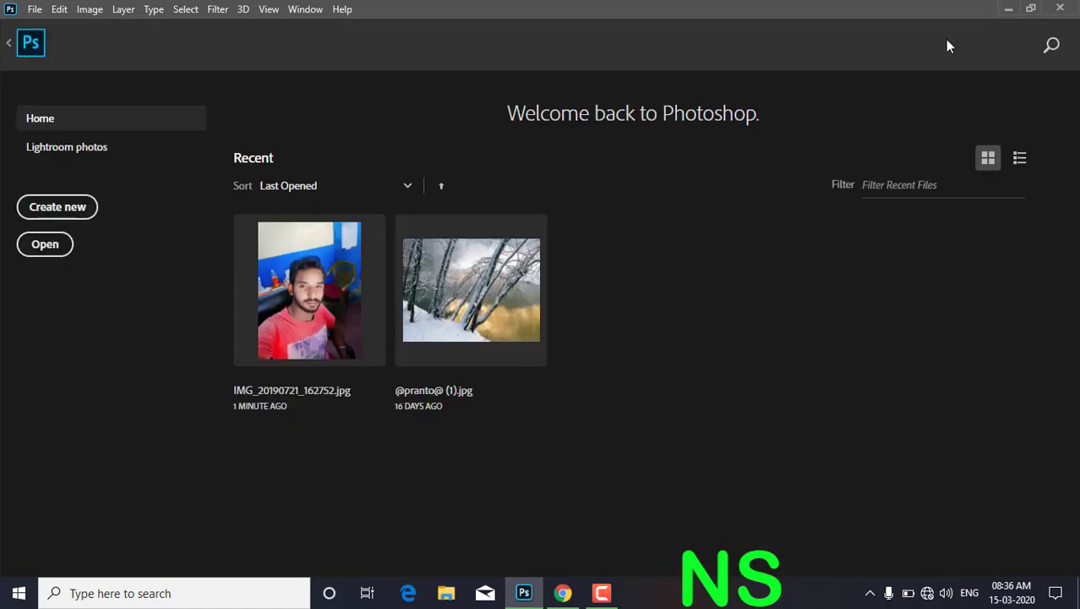
# Step: Quit Photoshop and refresh the desktop
pyautogui.click(1062, 7)
pyautogui.rightClick(602, 157)
pyautogui.click(676, 205)
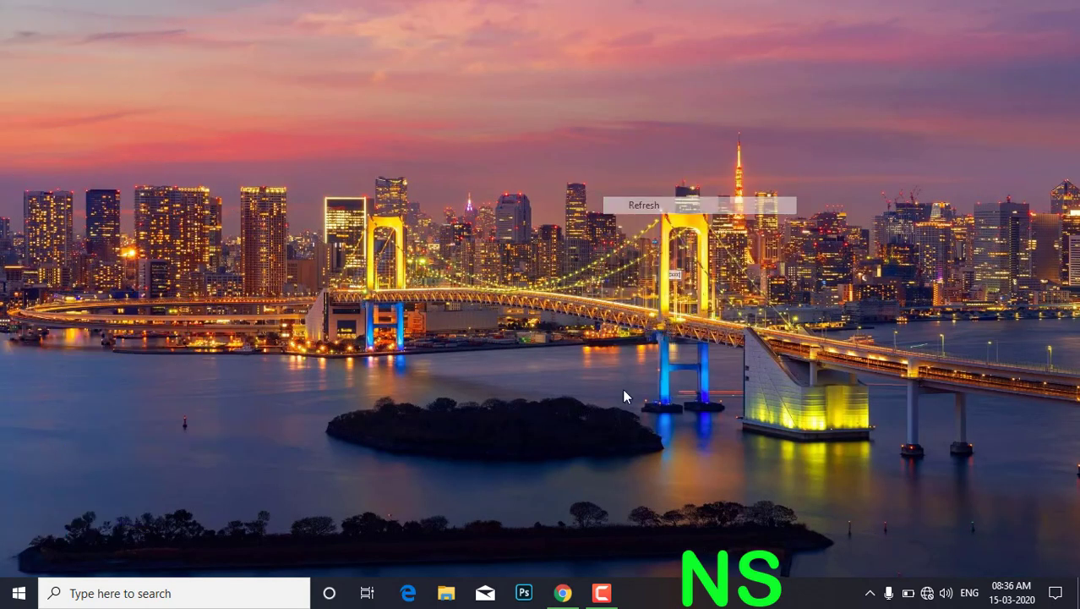